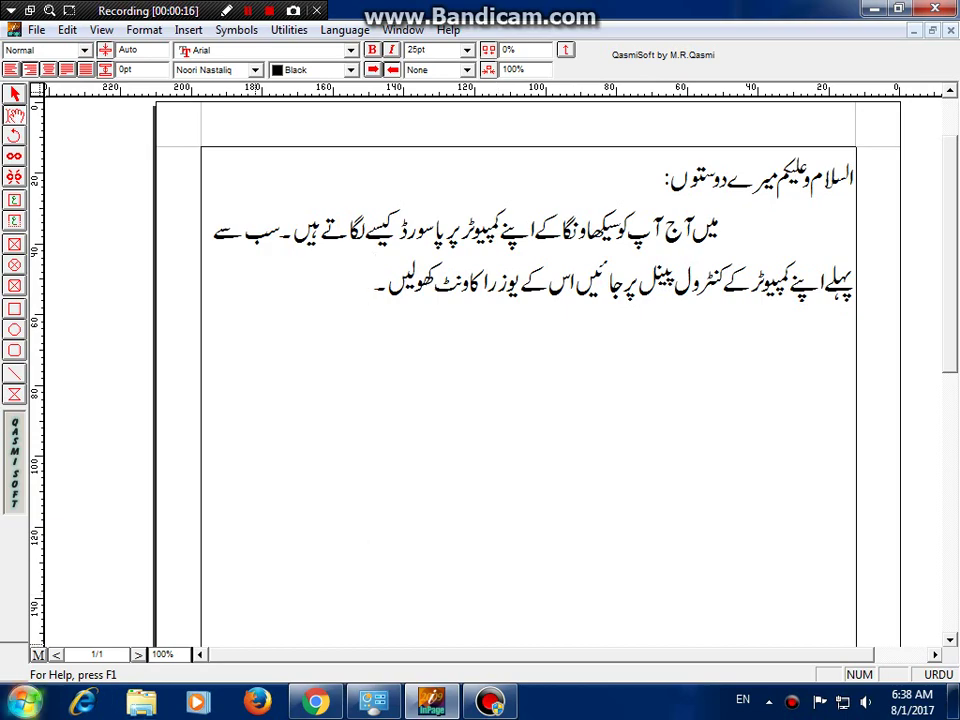
- Hide the InPage Urdu instructions document with Windows+D so the desktop shows
key("super+d")
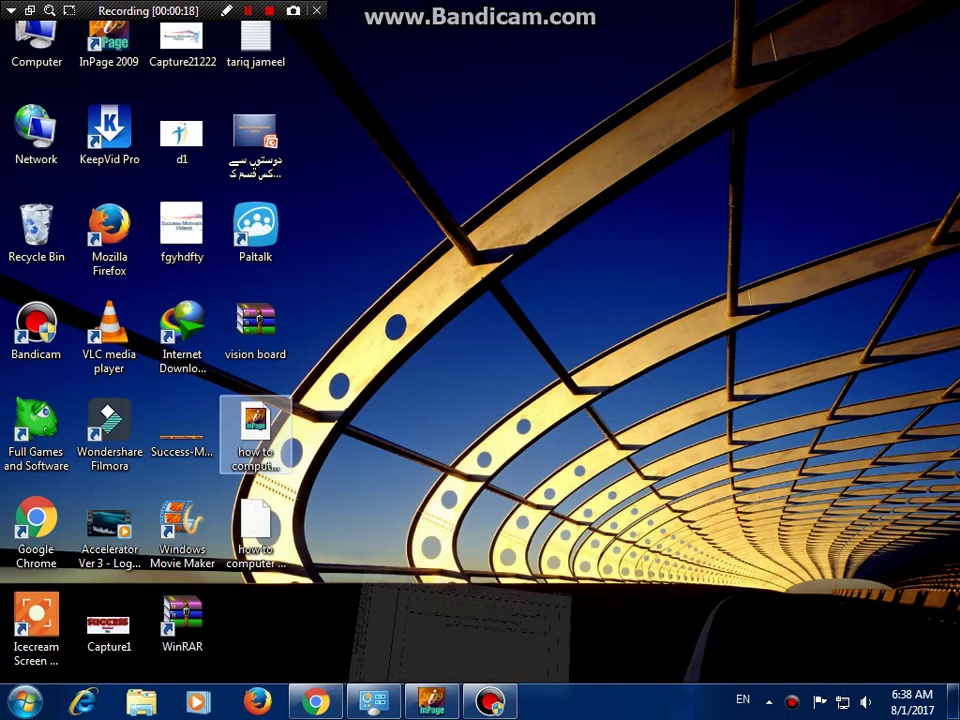
- Go to Control Panel > User Accounts > Create a password for your account, then show the desktop
left_click(25, 700)
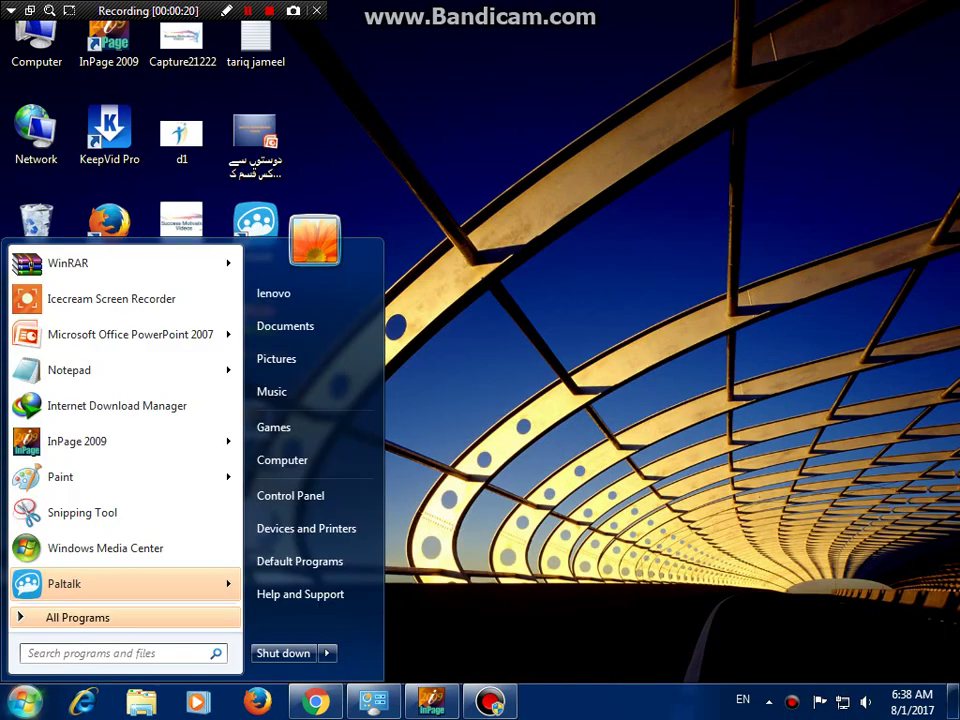
left_click(290, 495)
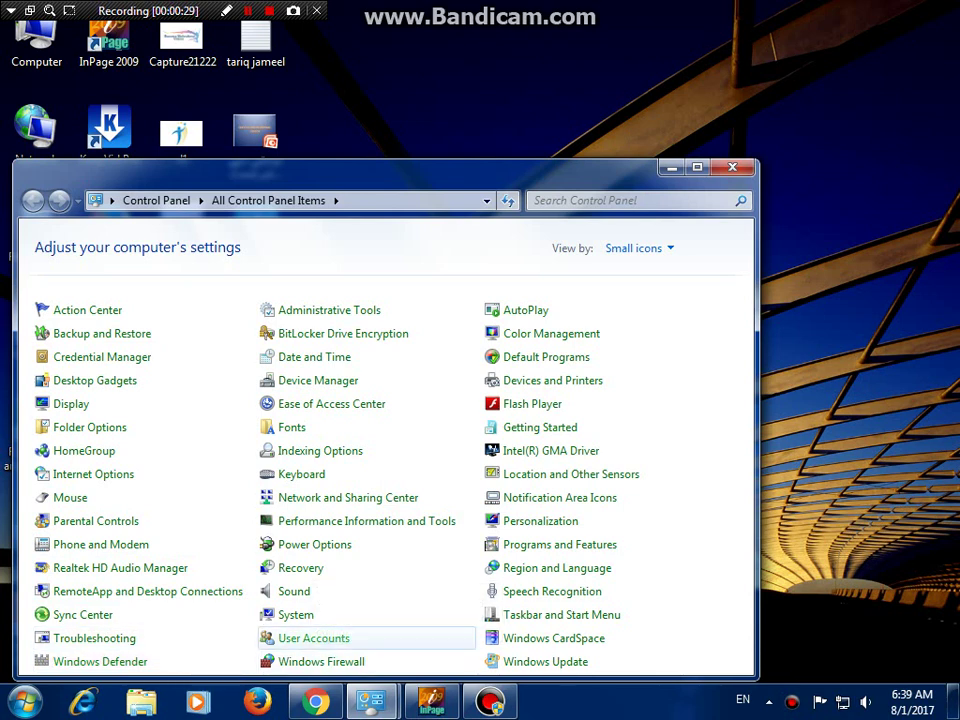
left_click(313, 638)
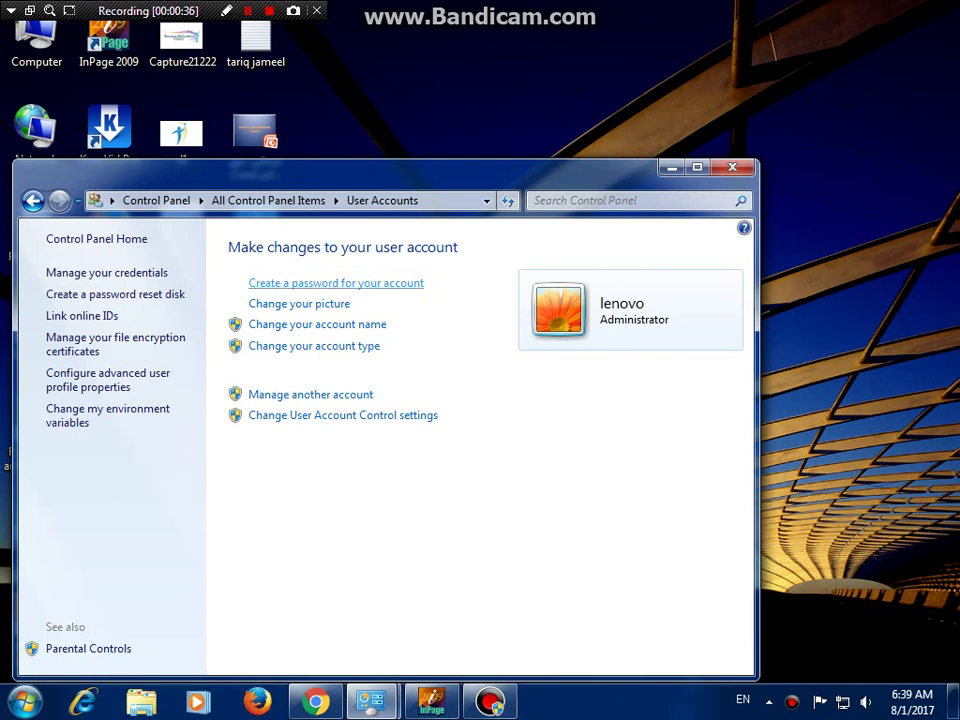
left_click(336, 283)
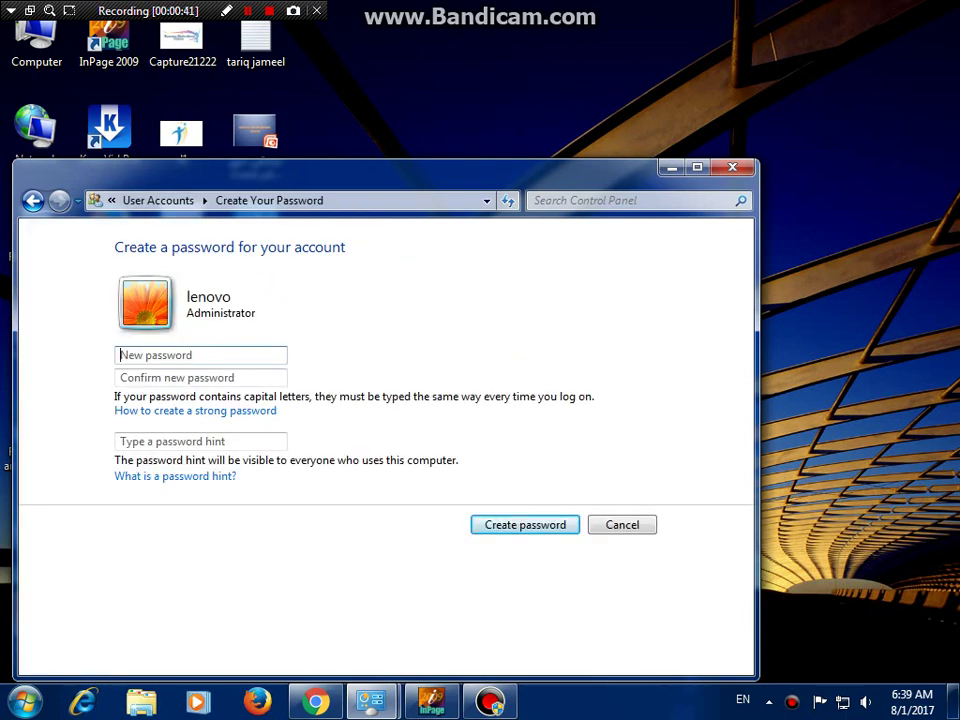
key("super+d")
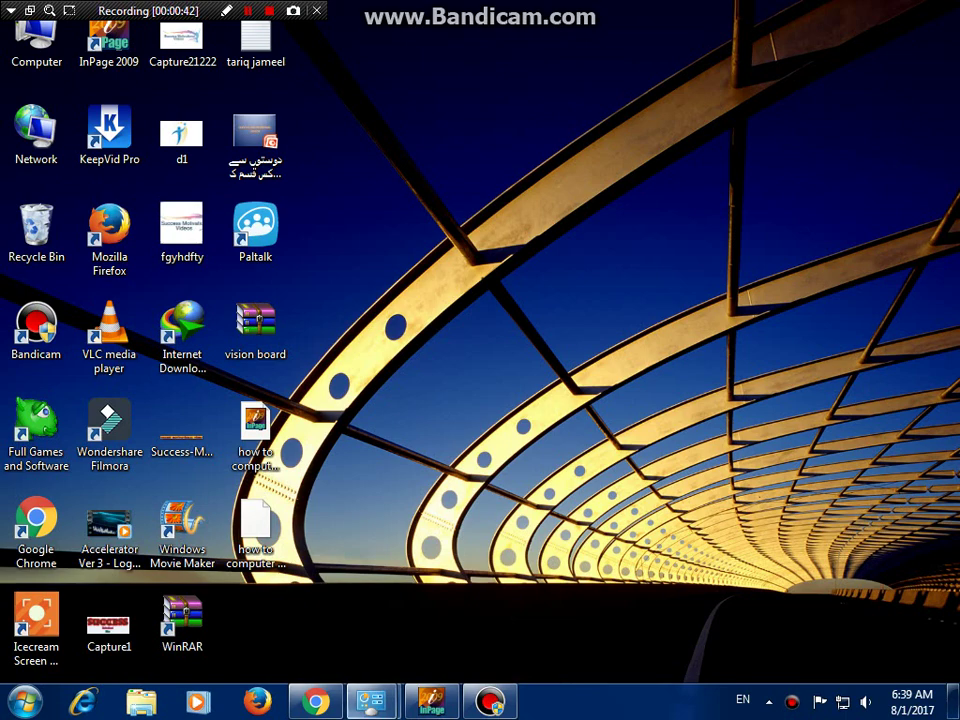
- Add the Urdu line 'کریٹآپاسورڈ پر کلک کریں' to the InPage document, then minimise it
left_click(431, 701)
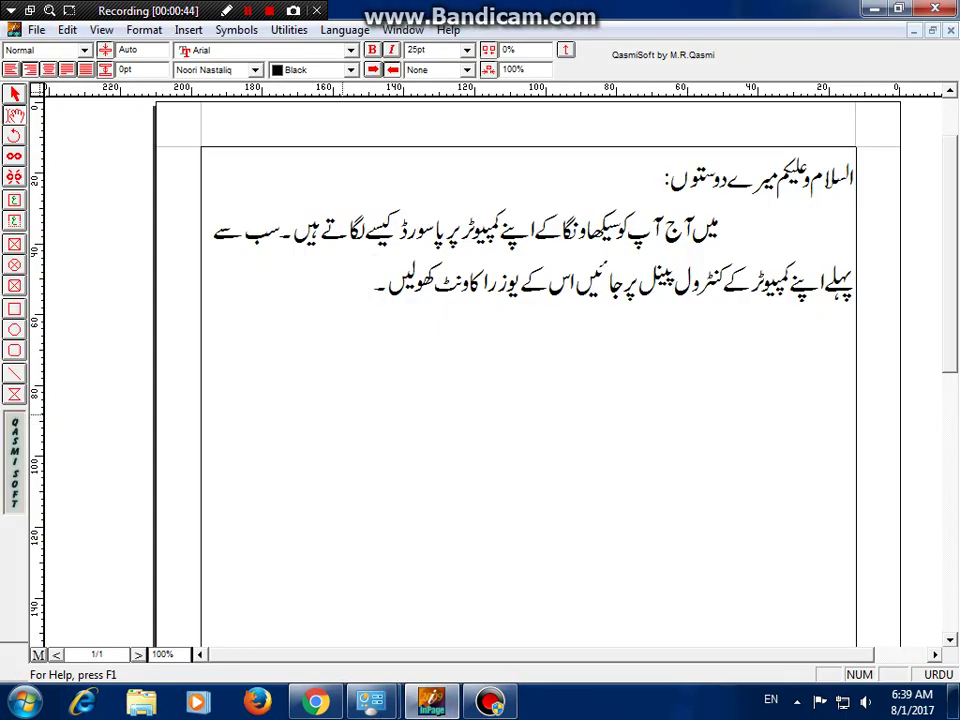
type("کریٹ")
type("ا")
type("ٓ")
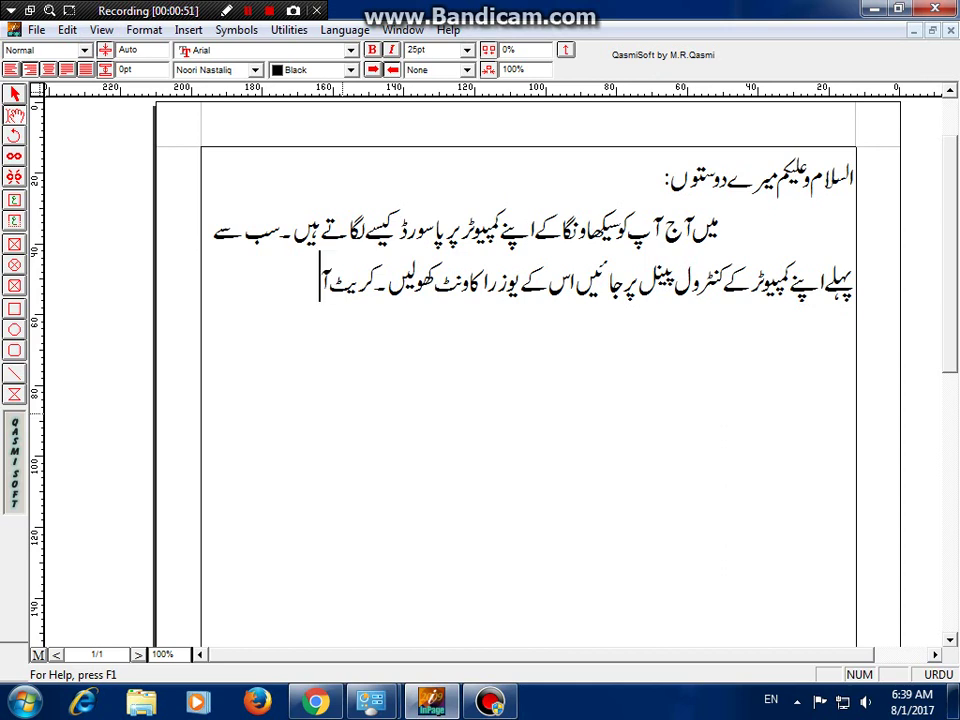
type("پاسورڈ")
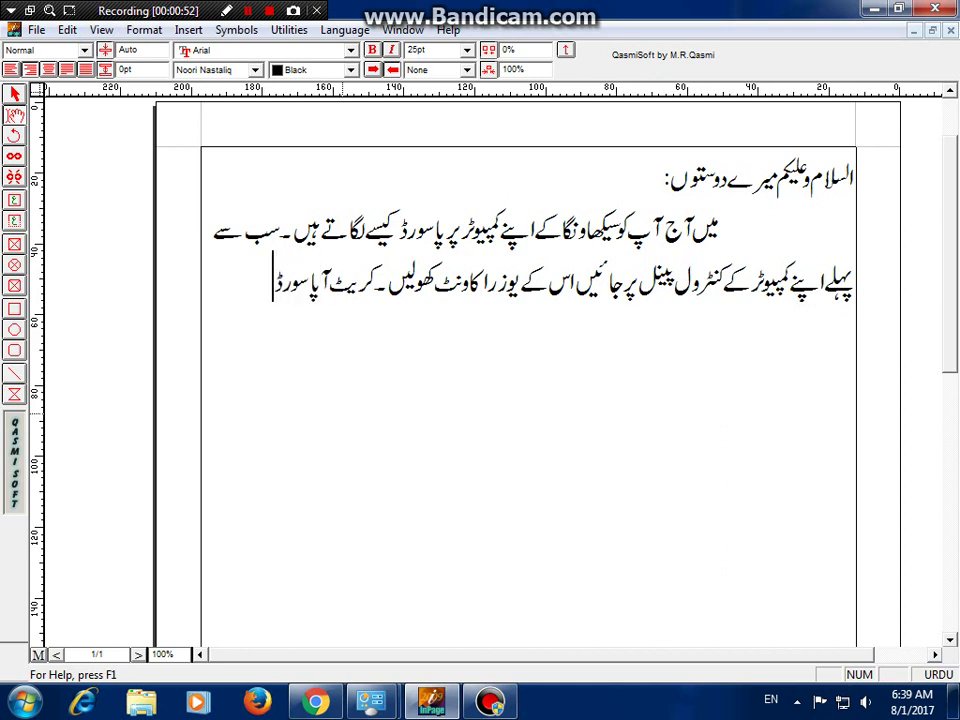
type(" پر کل")
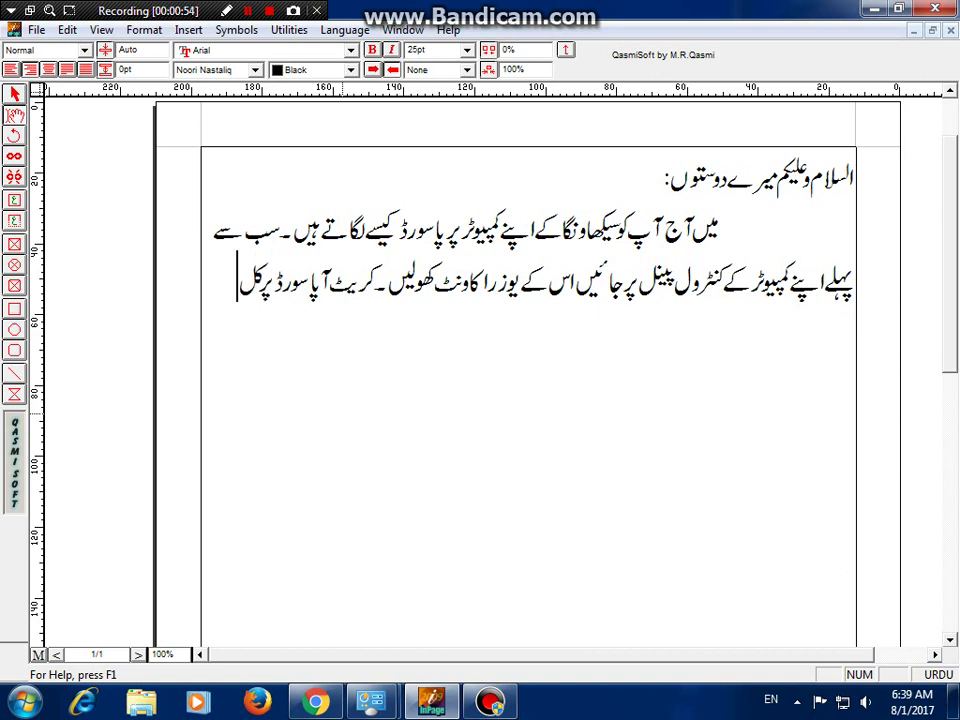
type("ک کریں")
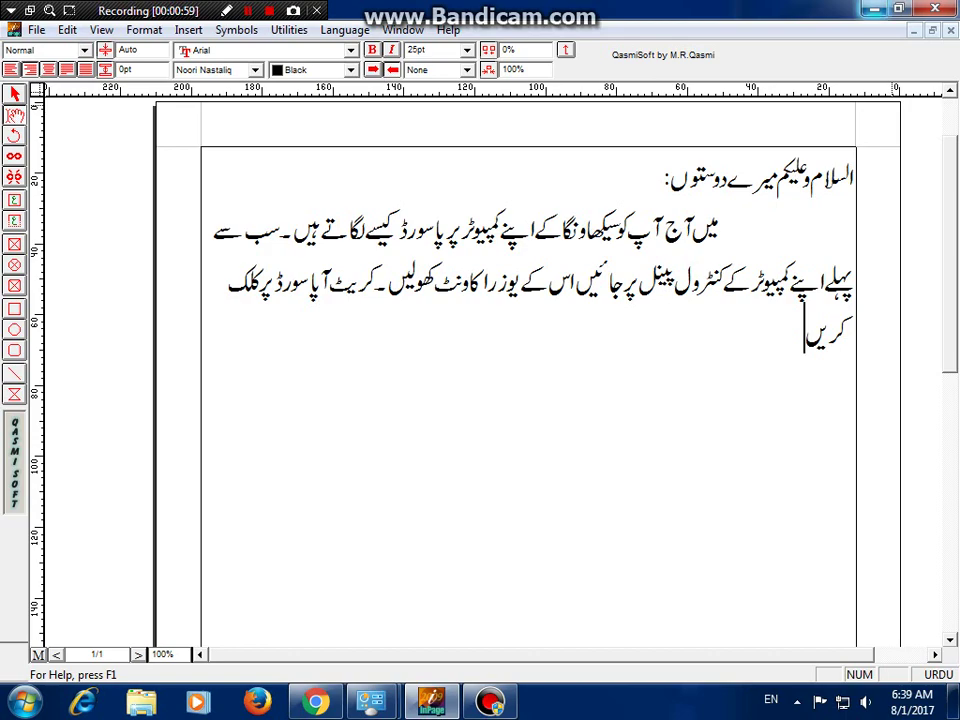
key("super+d")
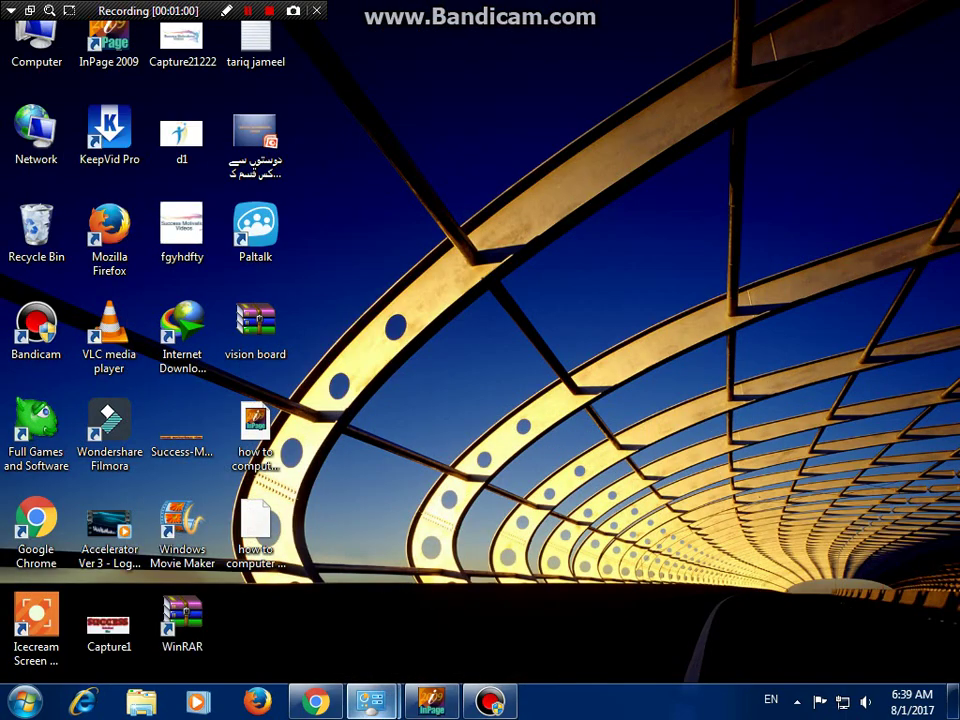
- Bring back the Create Your Password page and close the extra User Accounts window
mouse_move(372, 703)
mouse_move(475, 590)
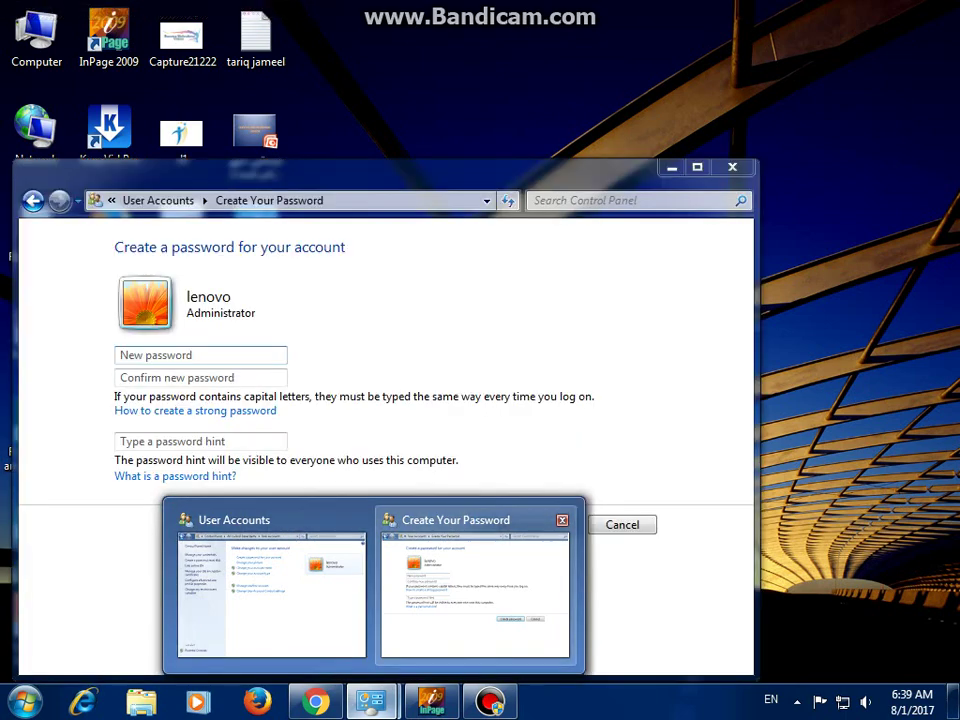
left_click(475, 590)
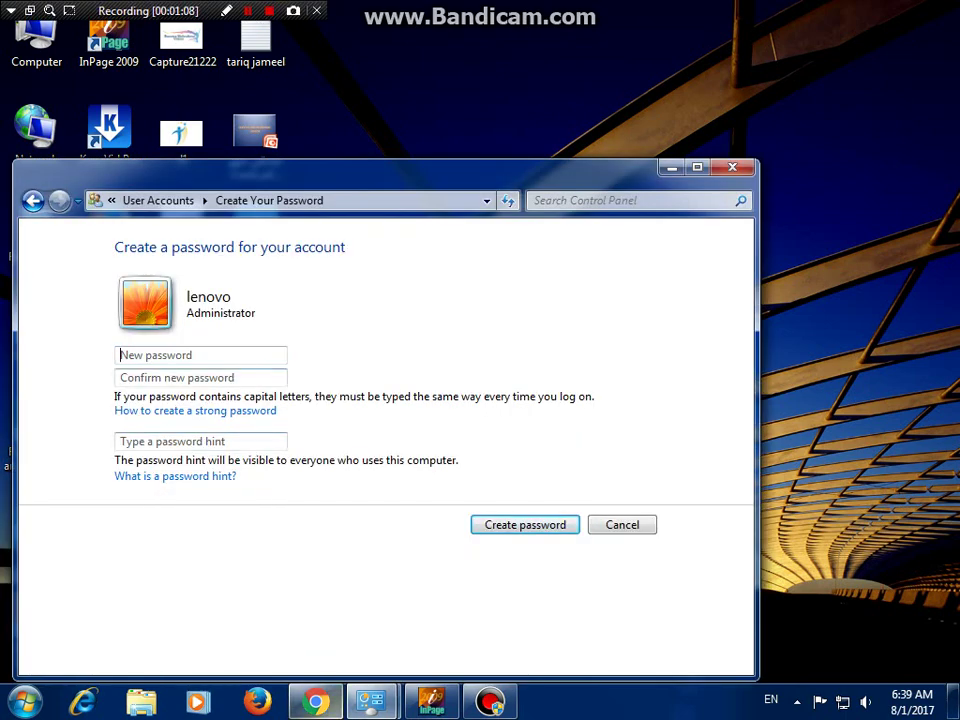
mouse_move(371, 702)
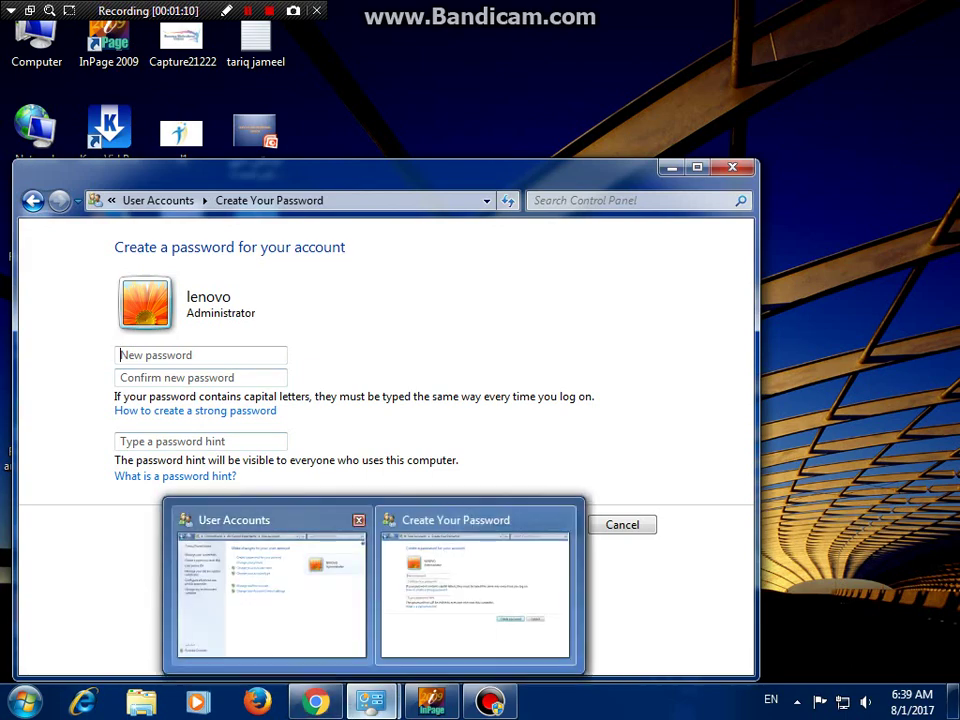
mouse_move(270, 590)
left_click(358, 520)
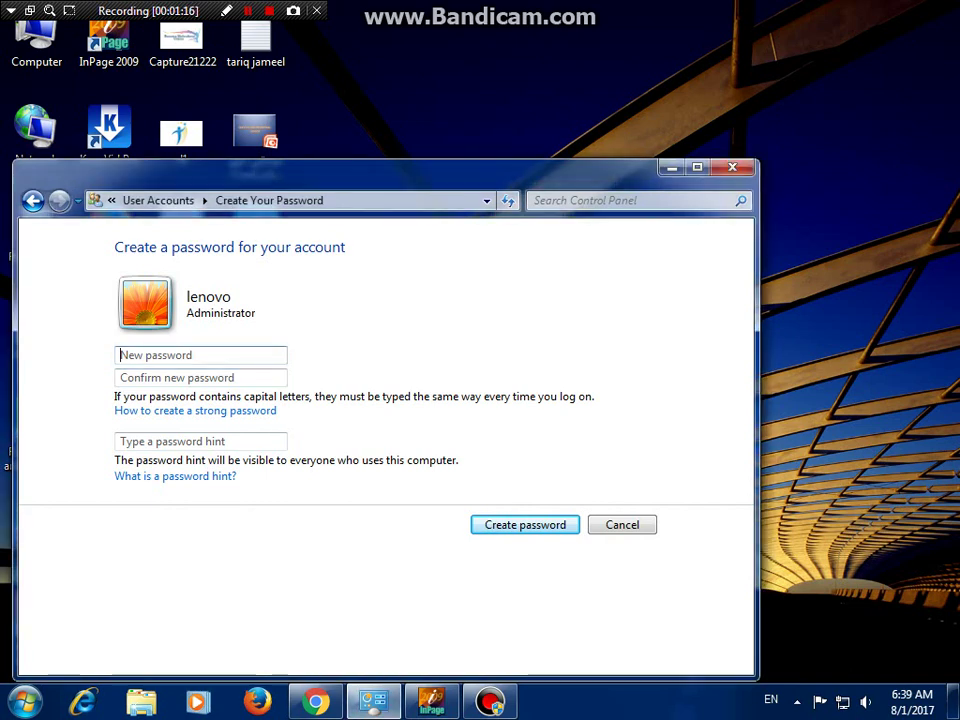
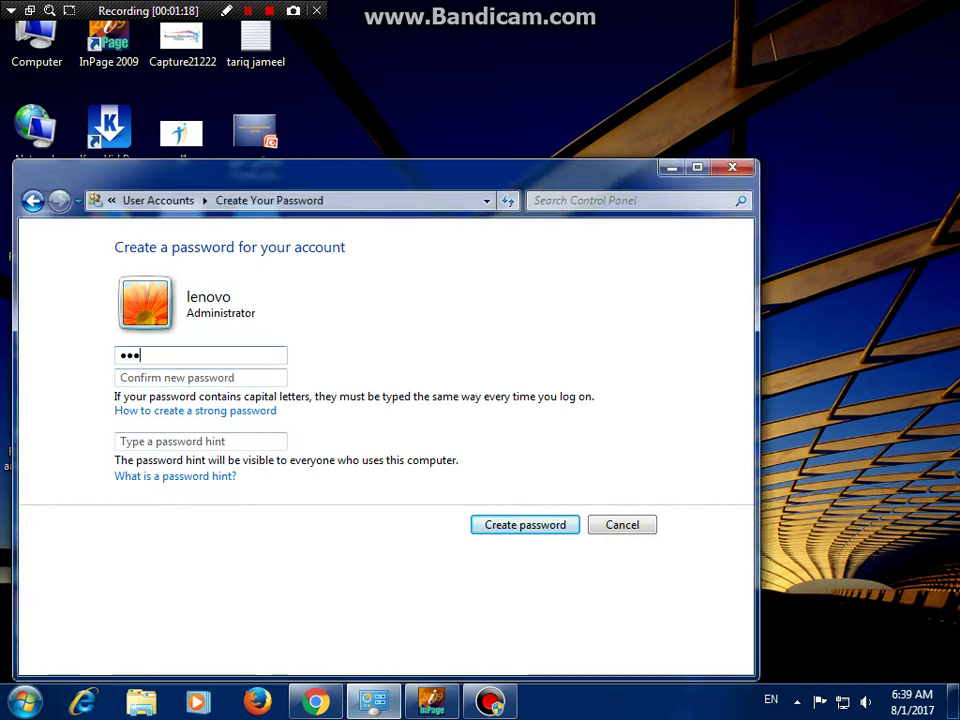
- Enter and confirm the account password with hint 'pakistan', submit, and return to InPage
key("Tab")
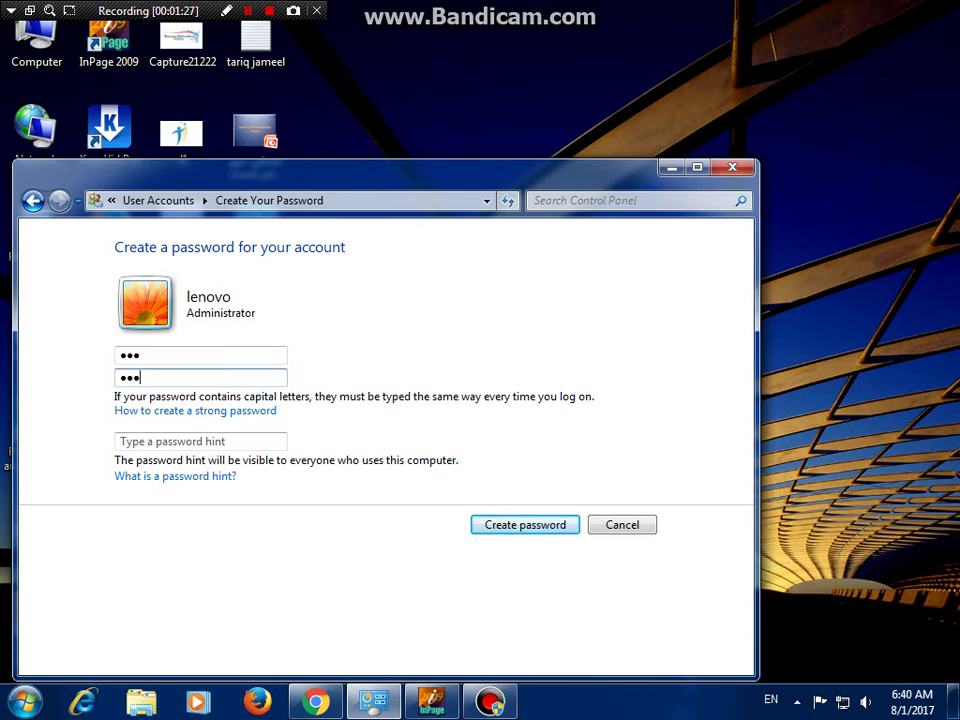
left_click(200, 441)
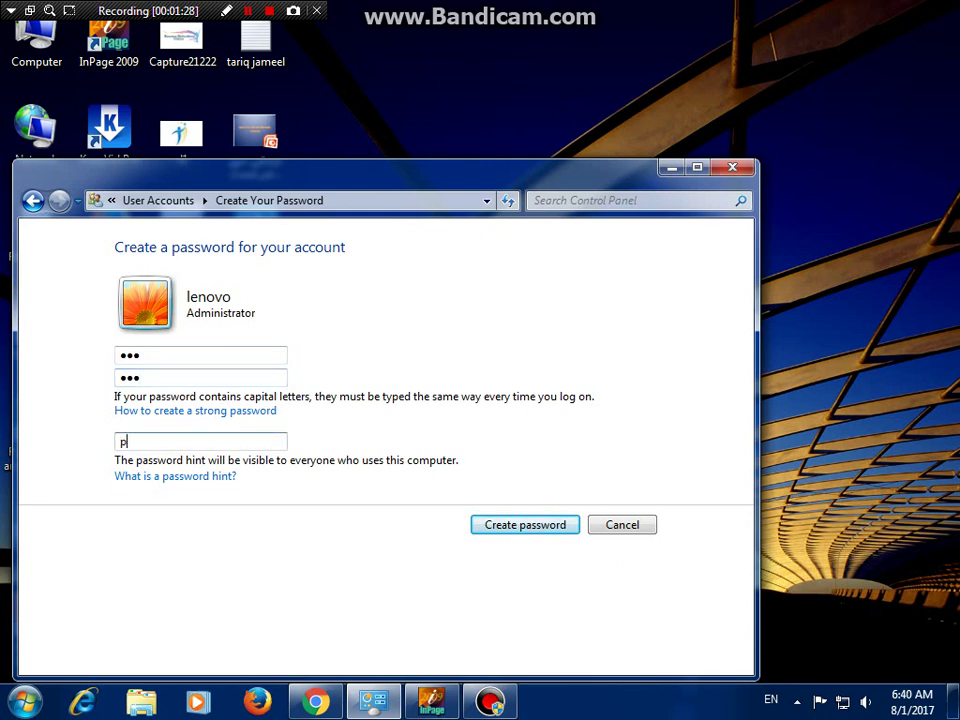
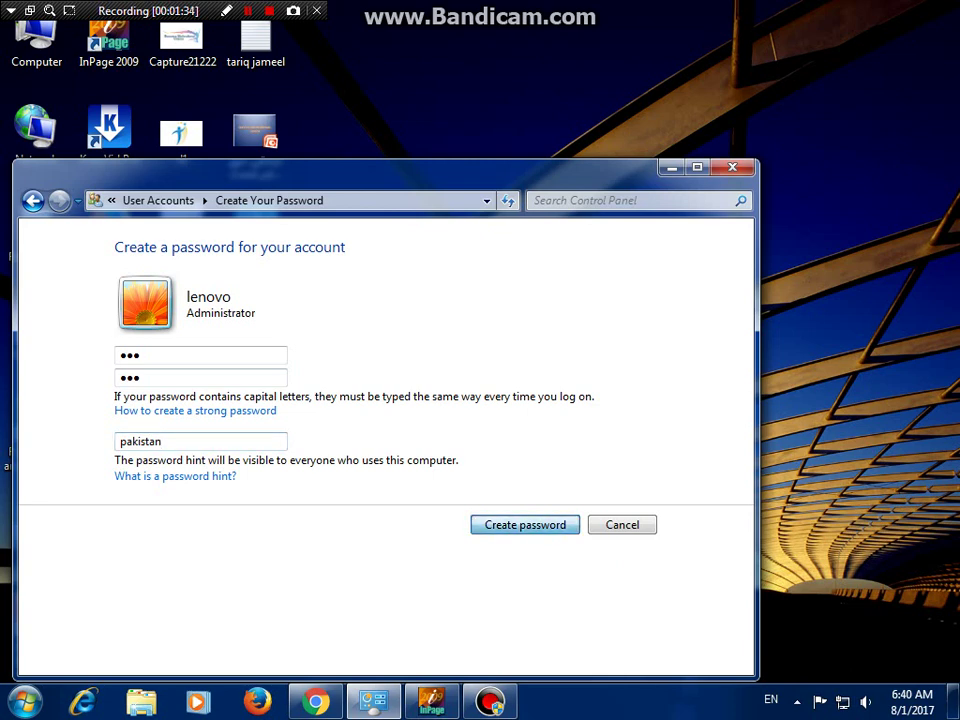
key("Return")
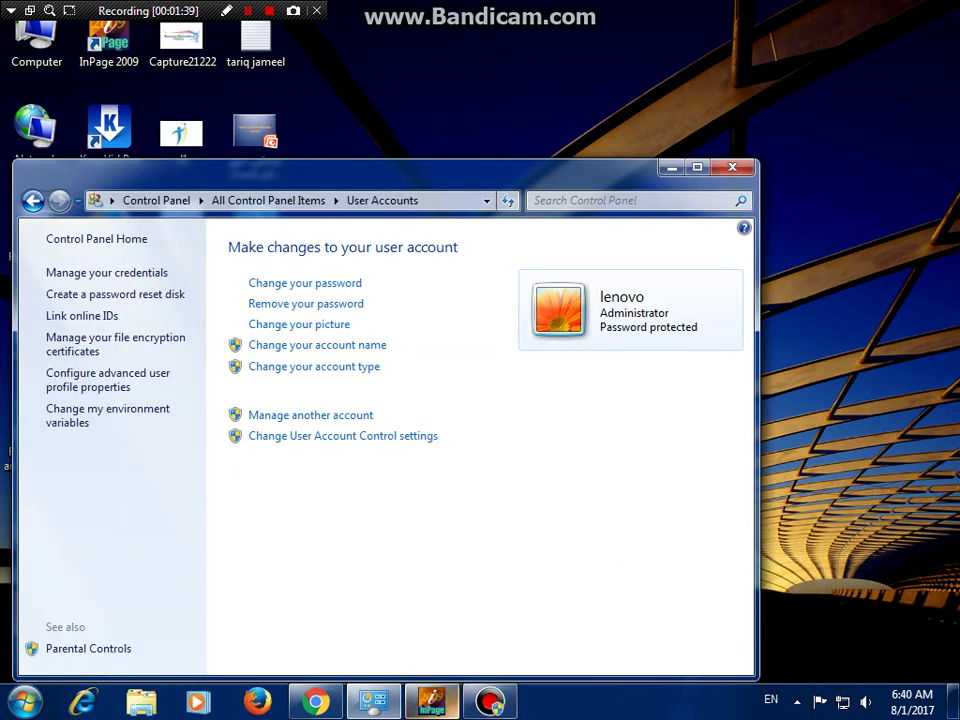
mouse_move(489, 700)
mouse_move(431, 700)
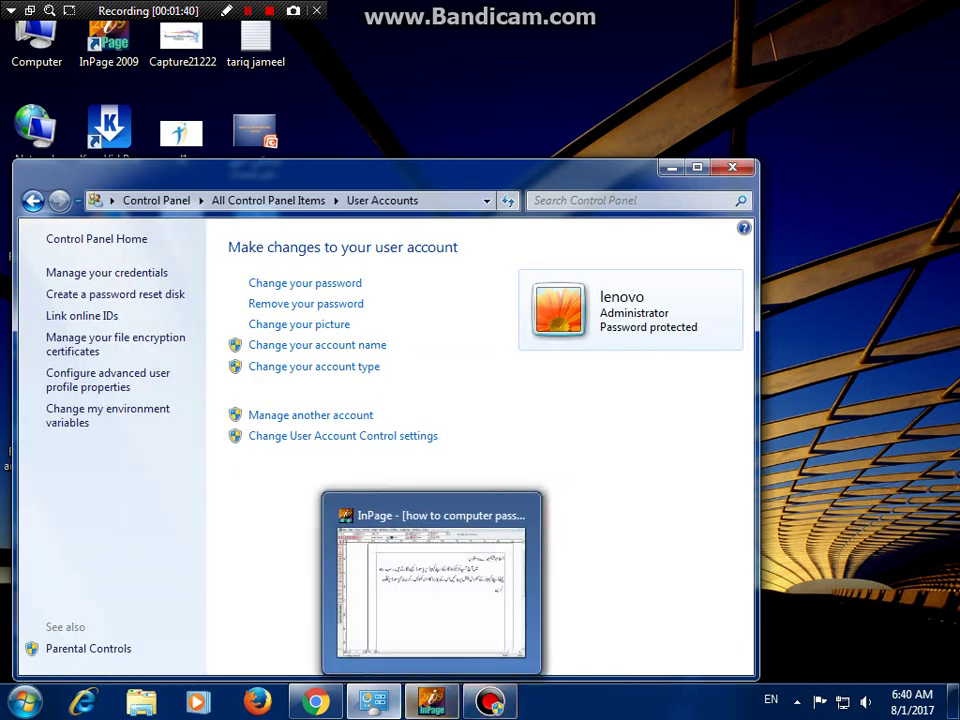
left_click(431, 700)
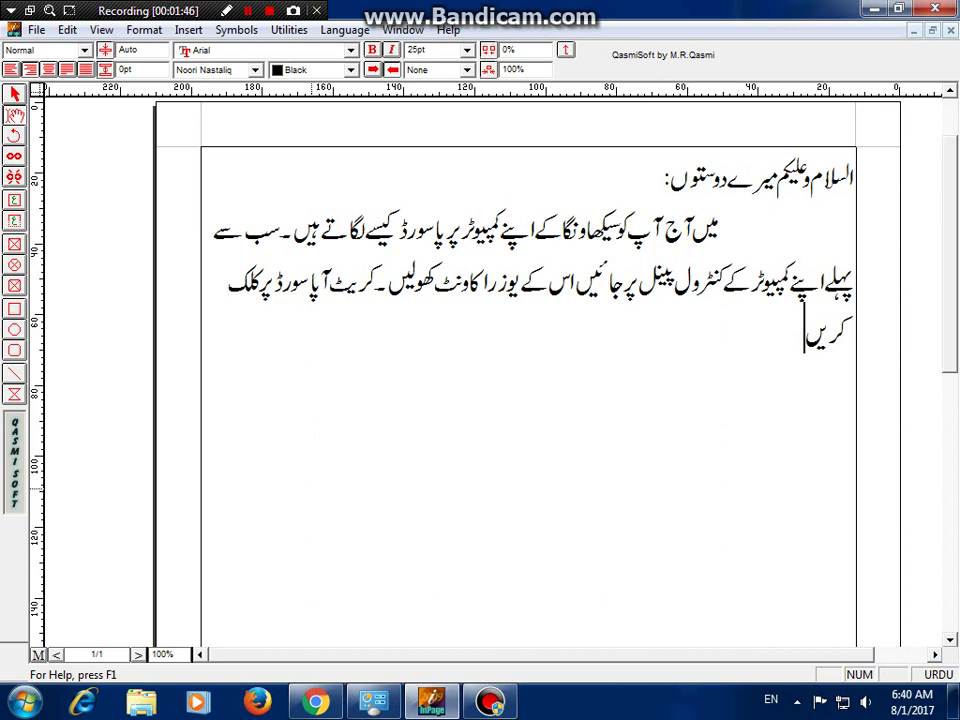
- Type Urdu lines: password in the first and second boxes, a memorable hint in the third
type("پھر اپنا")
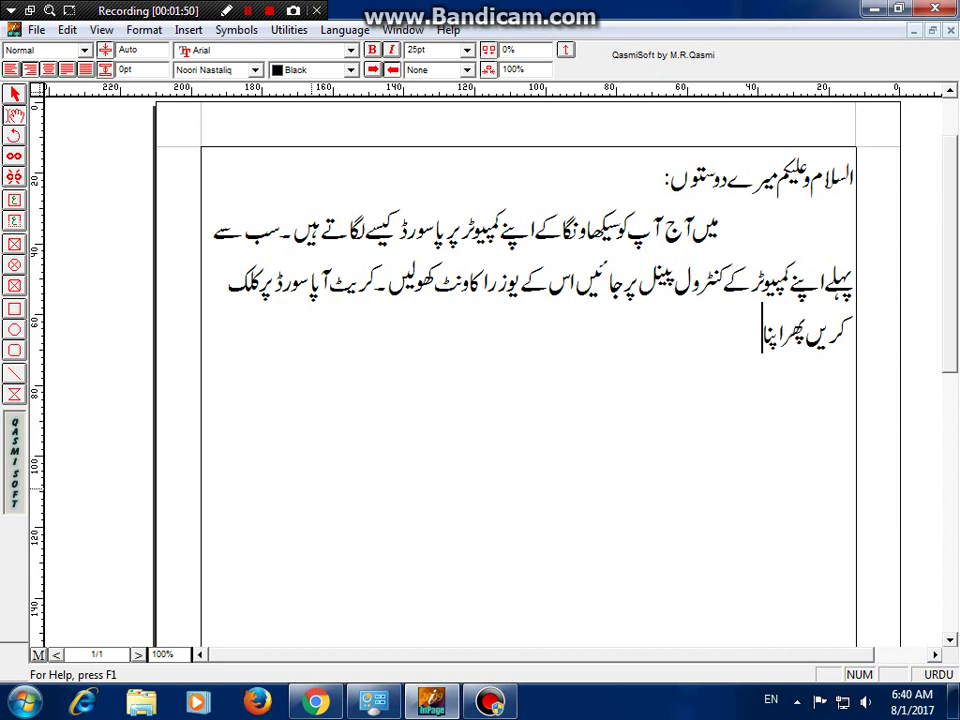
type(" پاسور")
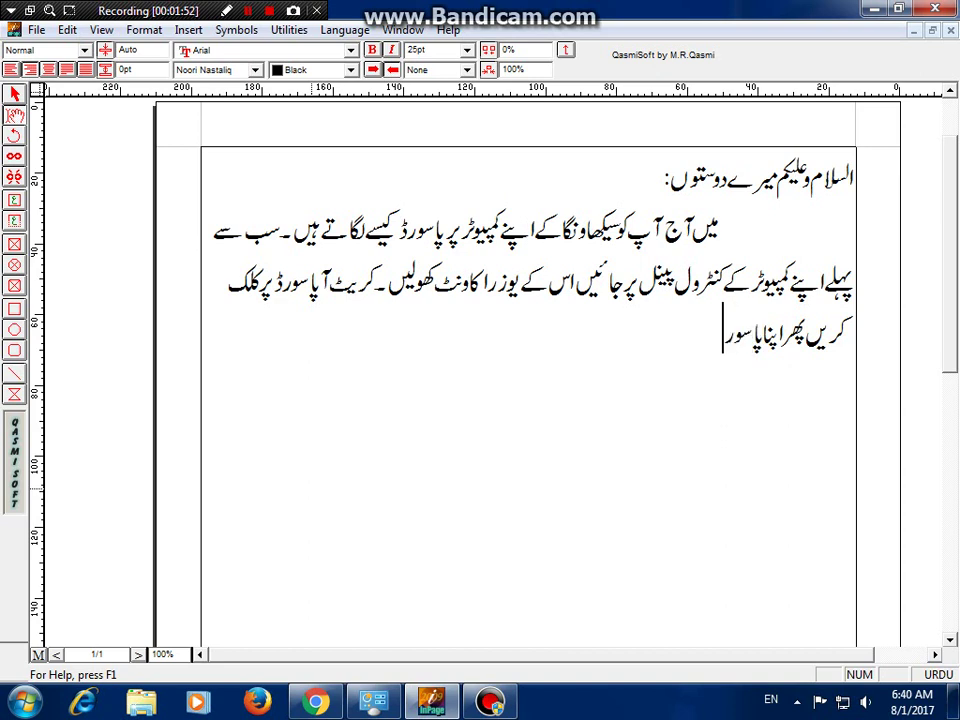
type("ڈ ڈالی")
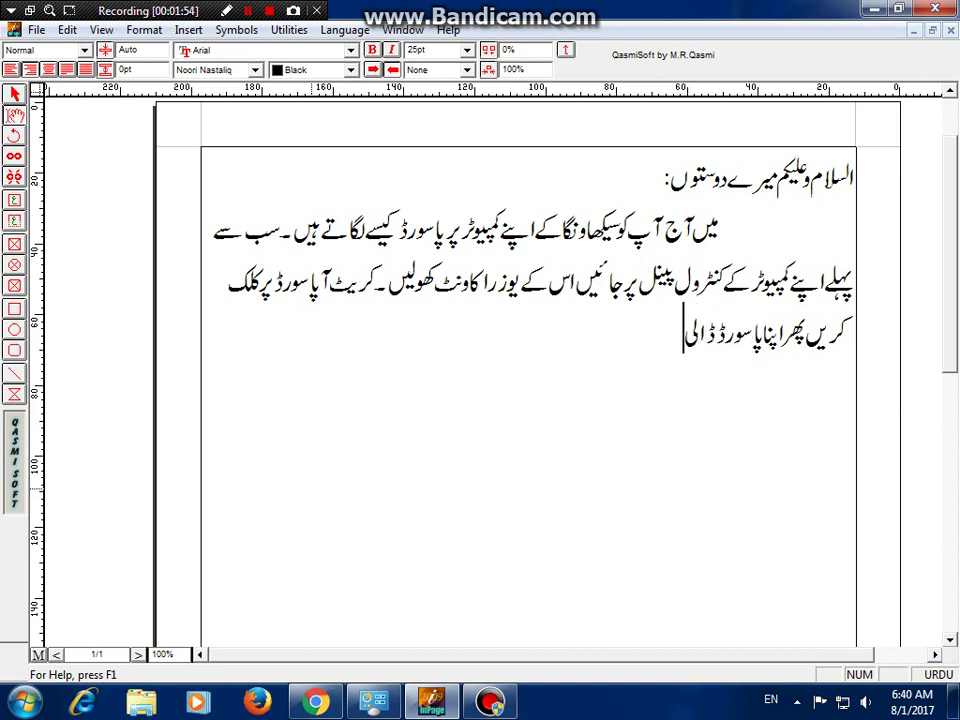
type("ں پہلے")
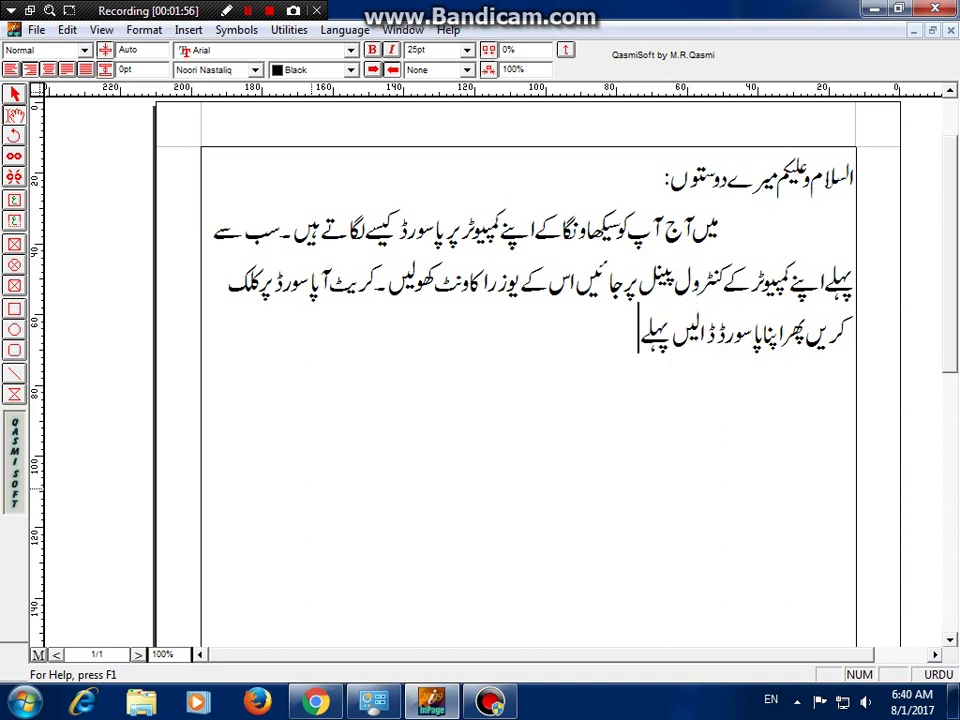
type(" اور دوسرے خان")
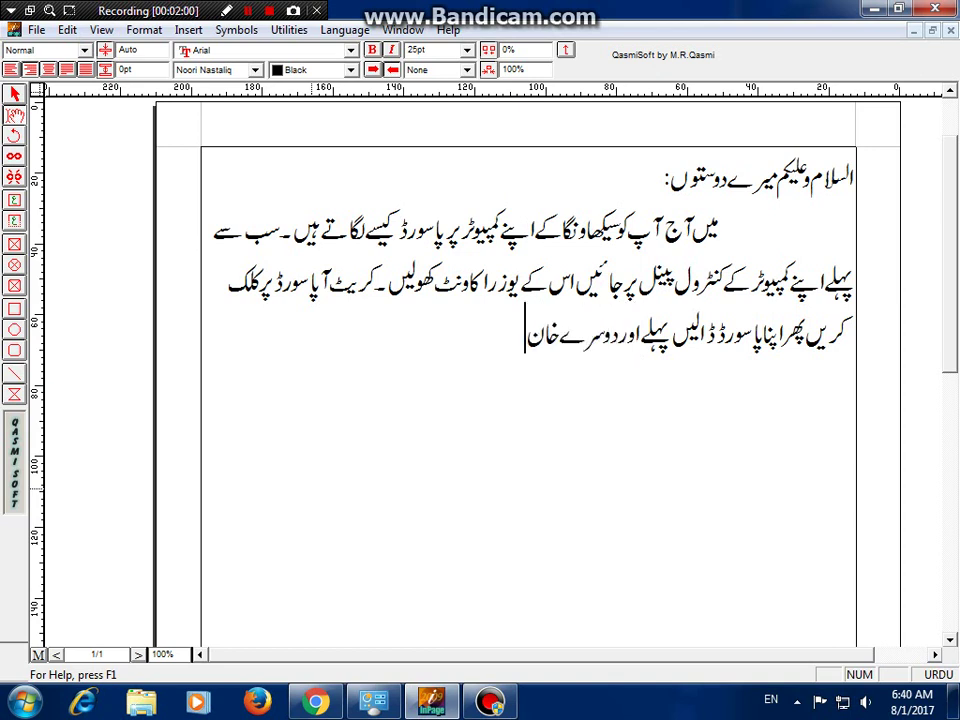
type("ے میں د")
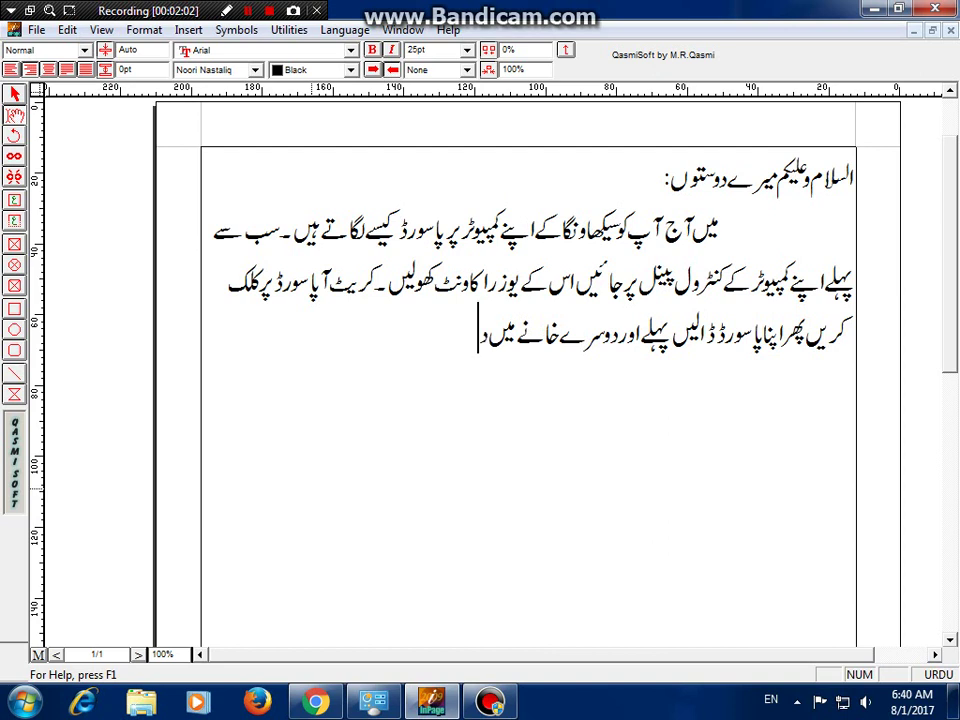
key("BackSpace")
type("تیسرے")
type(" خانے میں")
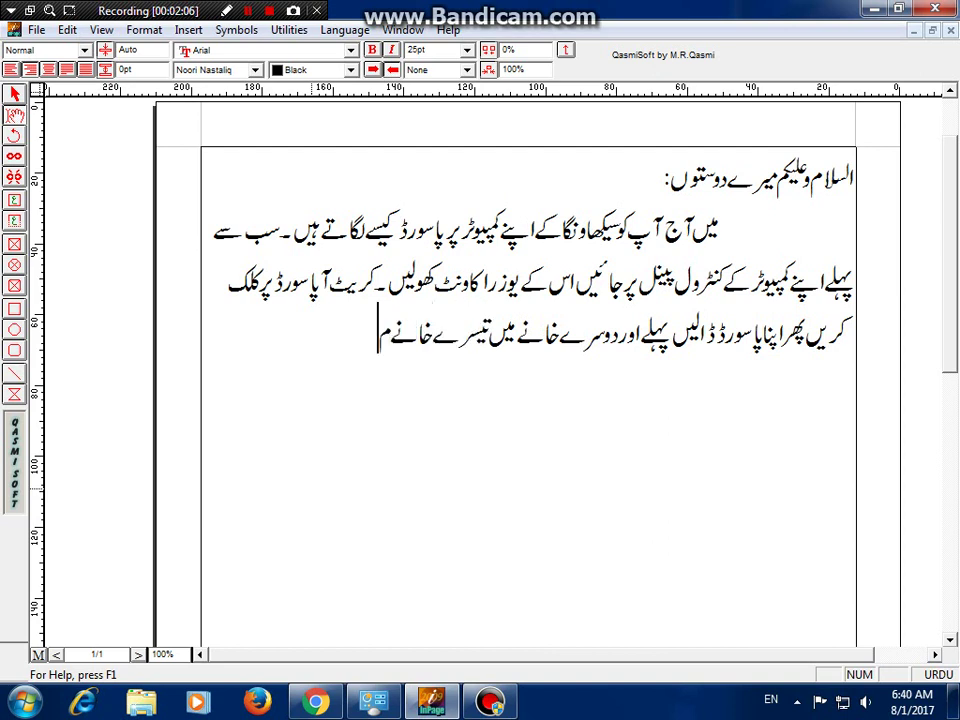
type(" پاسور")
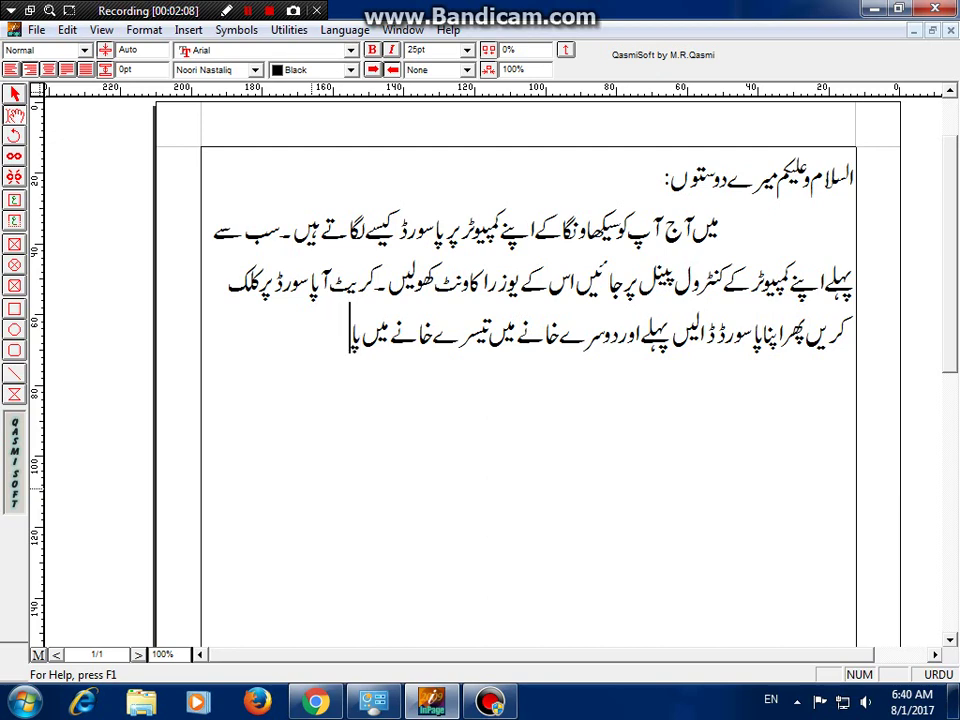
type("ڈ")
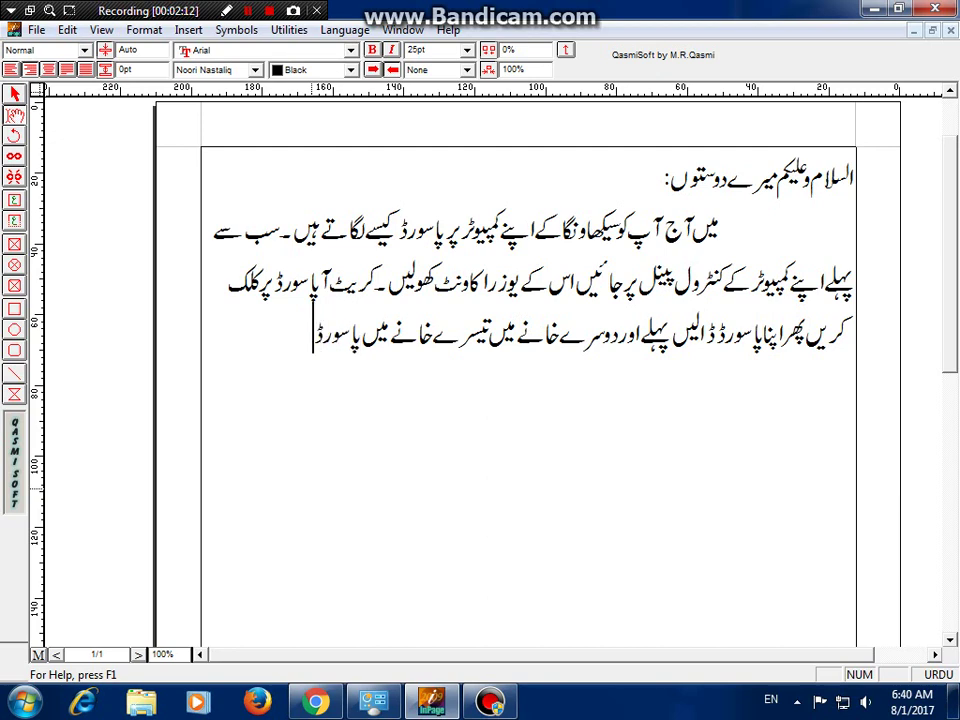
type(" اگرب")
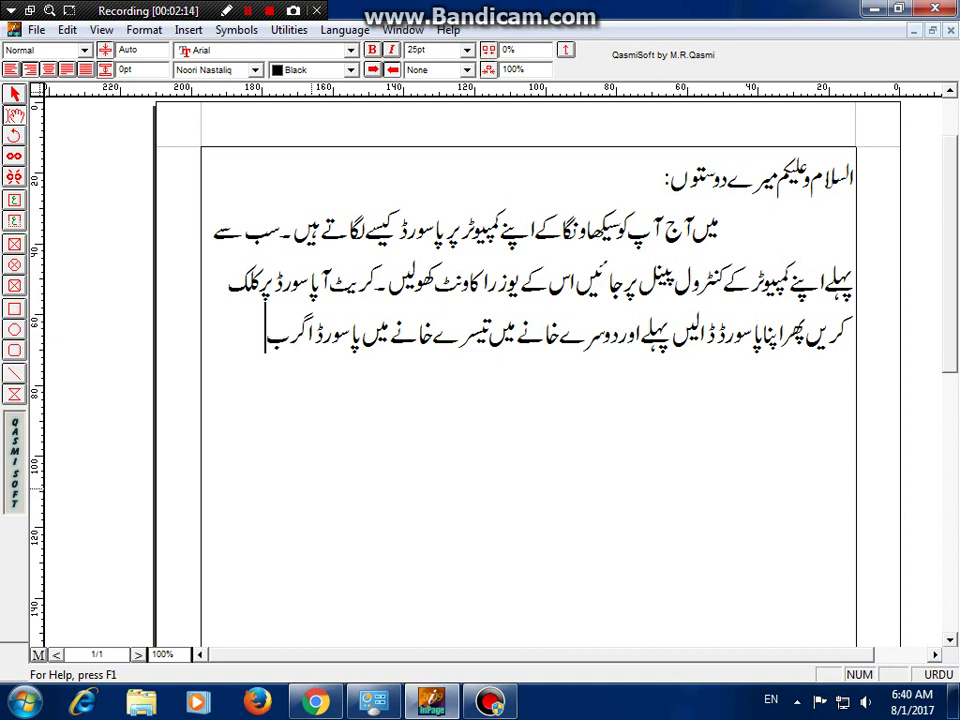
type("ھول جائیں")
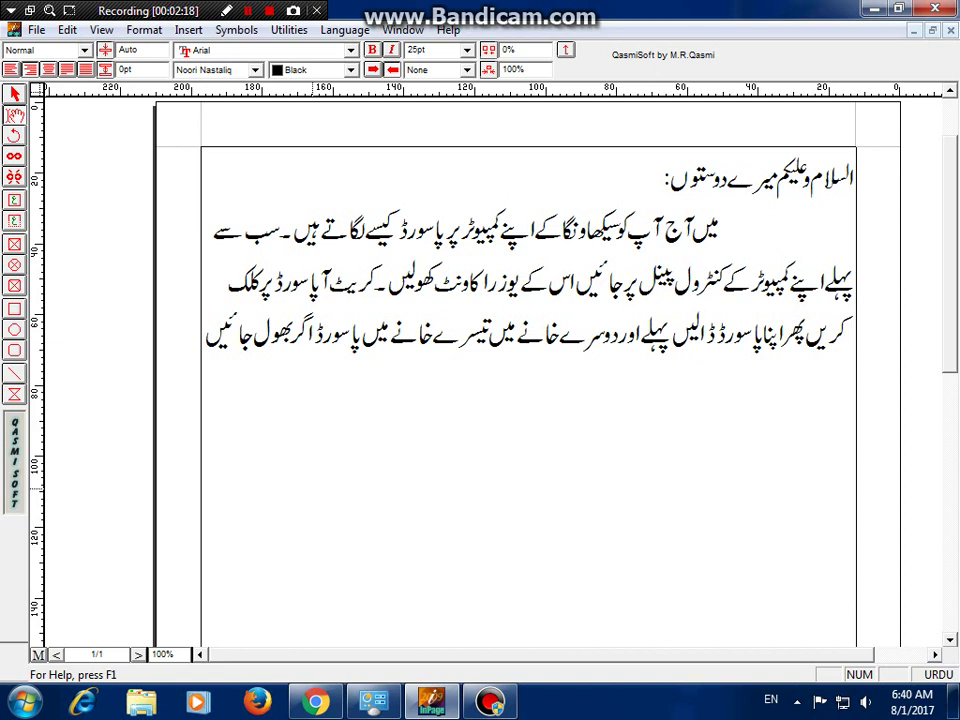
key("Return")
type("تو وہ آپ سے")
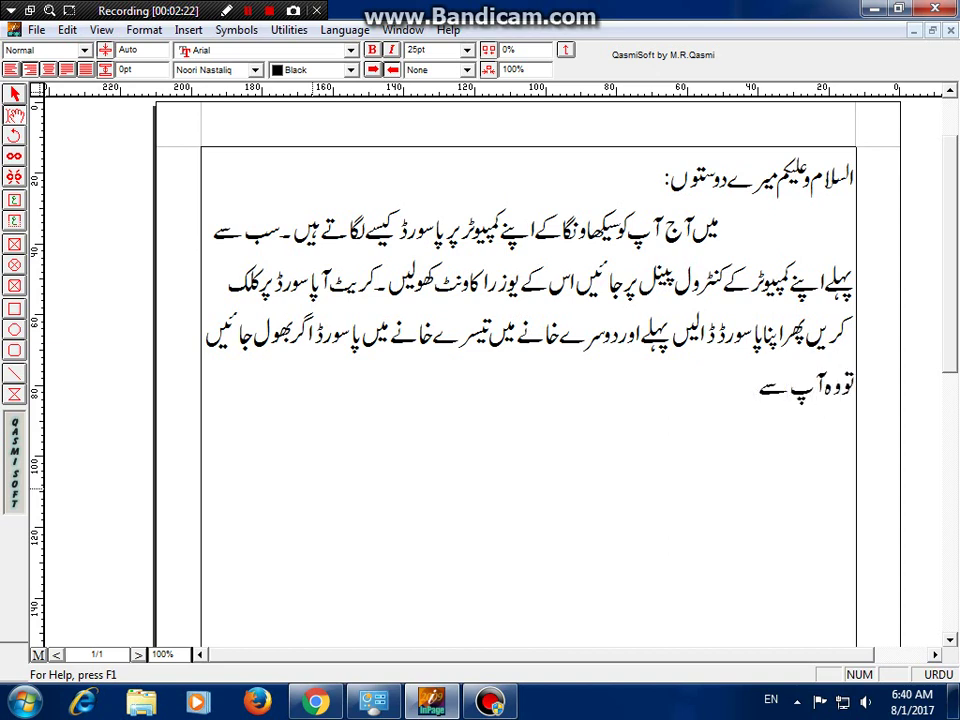
type(" کوئی س")
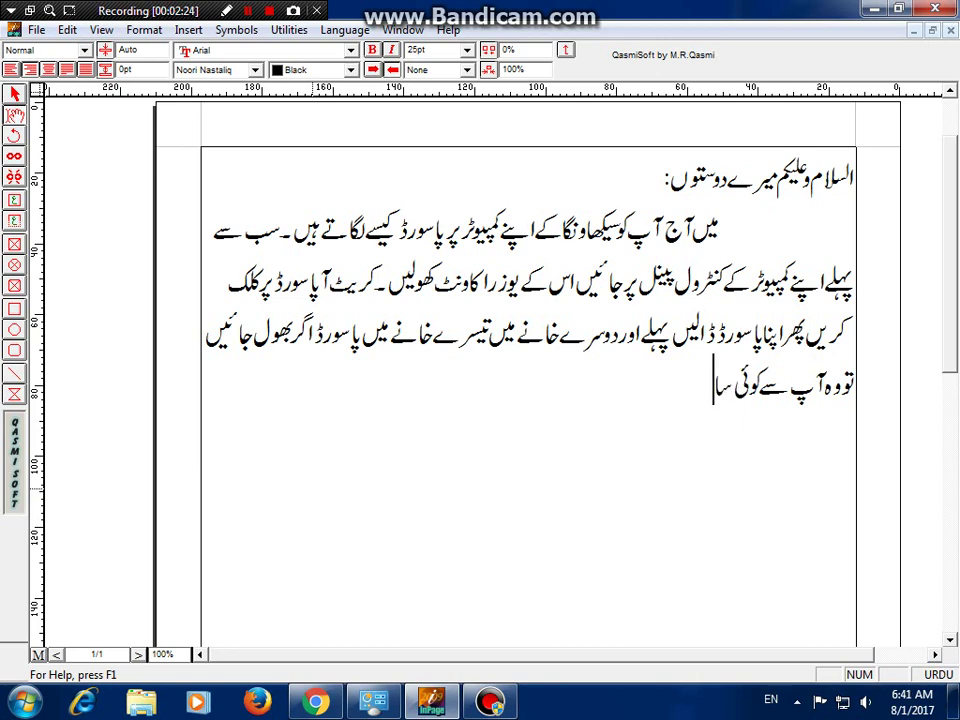
type("وال پو")
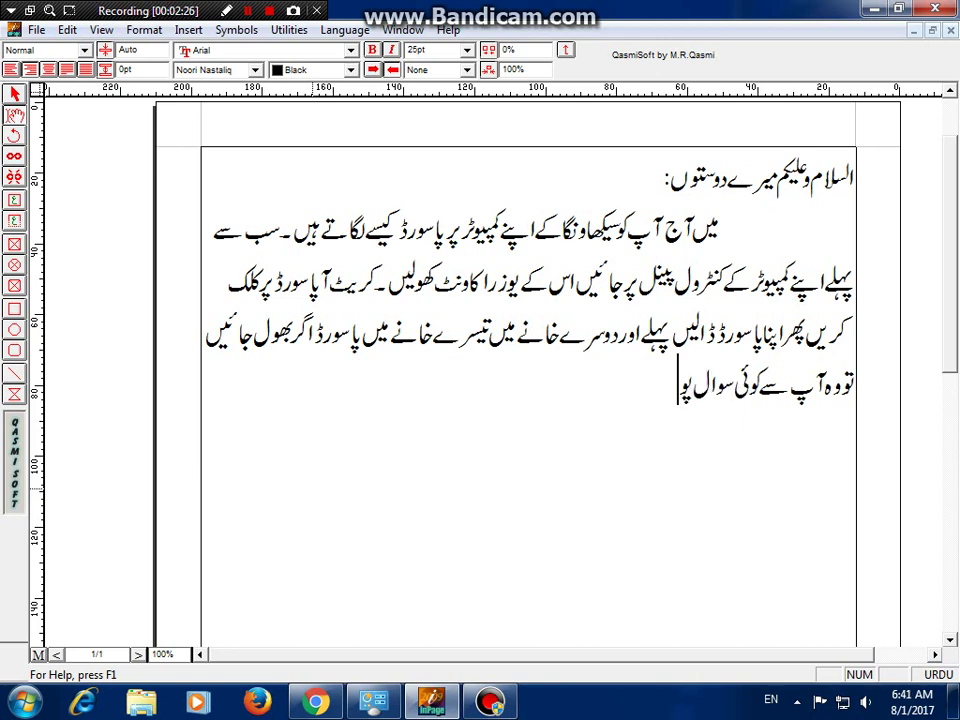
type("چھے گا")
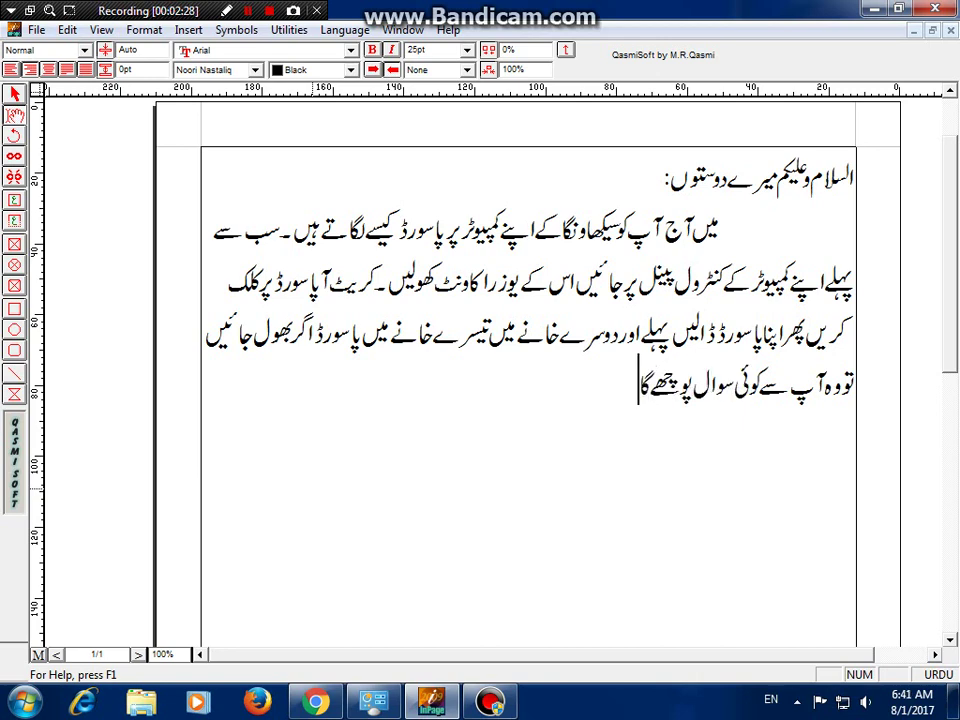
type(" وہ آپ")
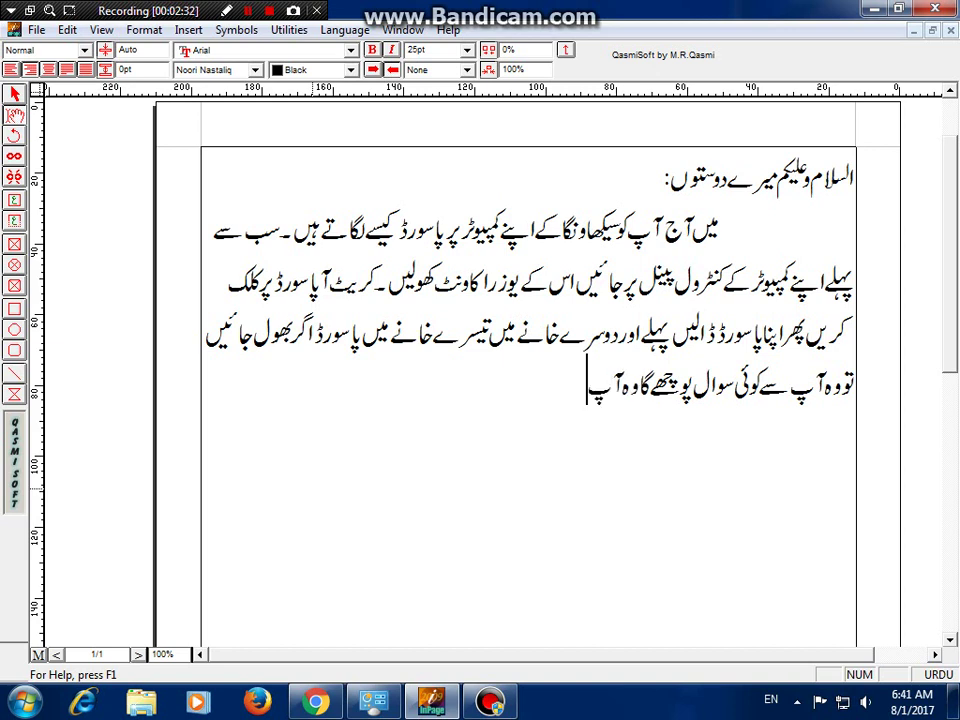
type(" کو ب")
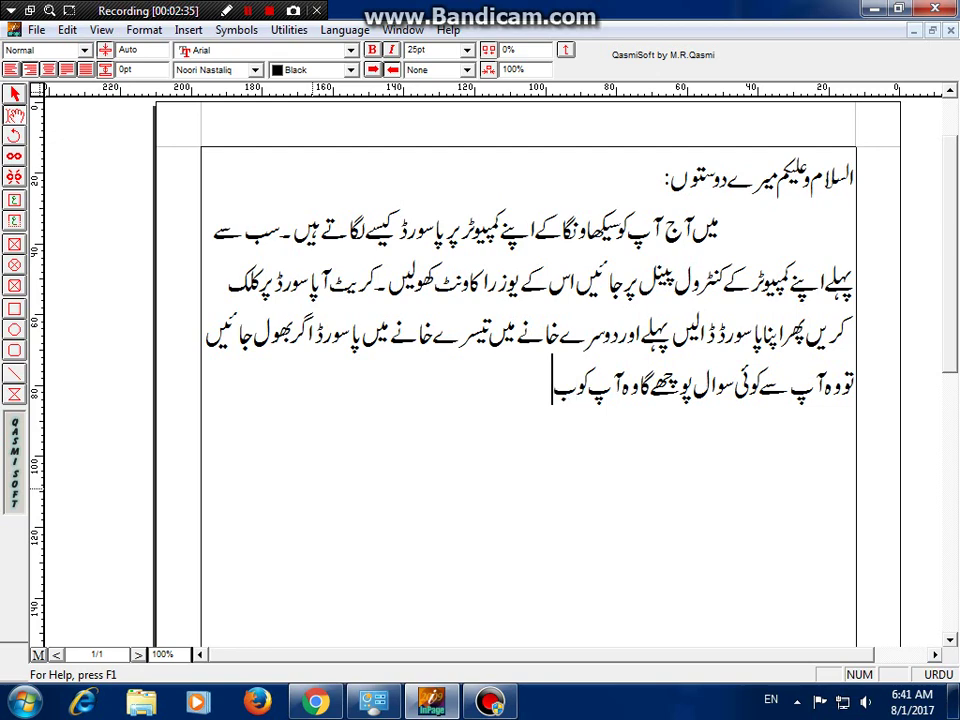
type("تانا پڑ")
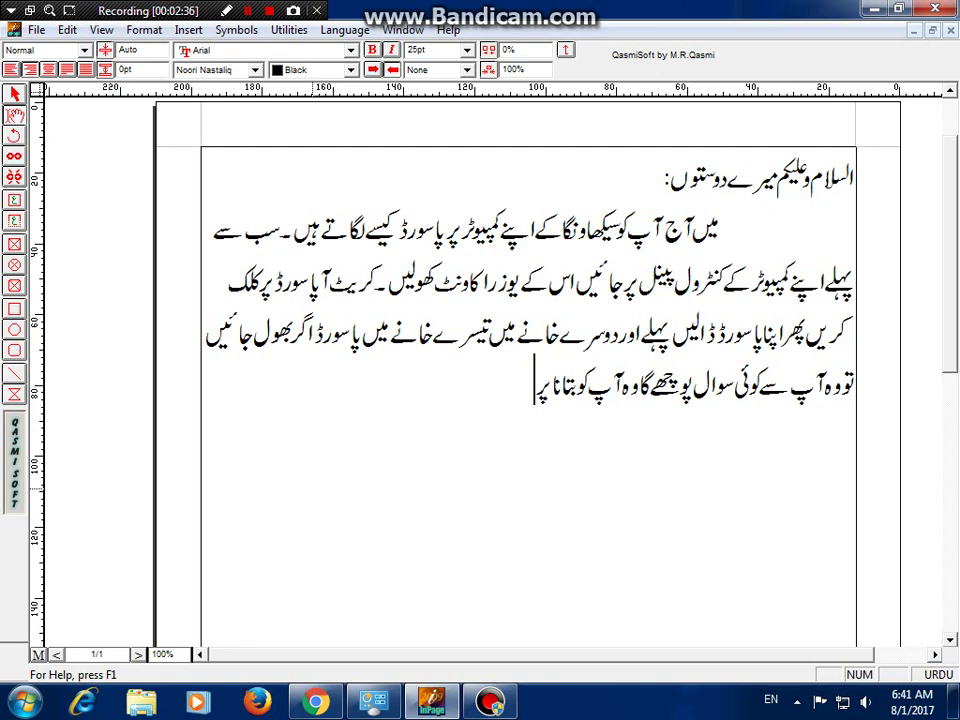
type("ے گا")
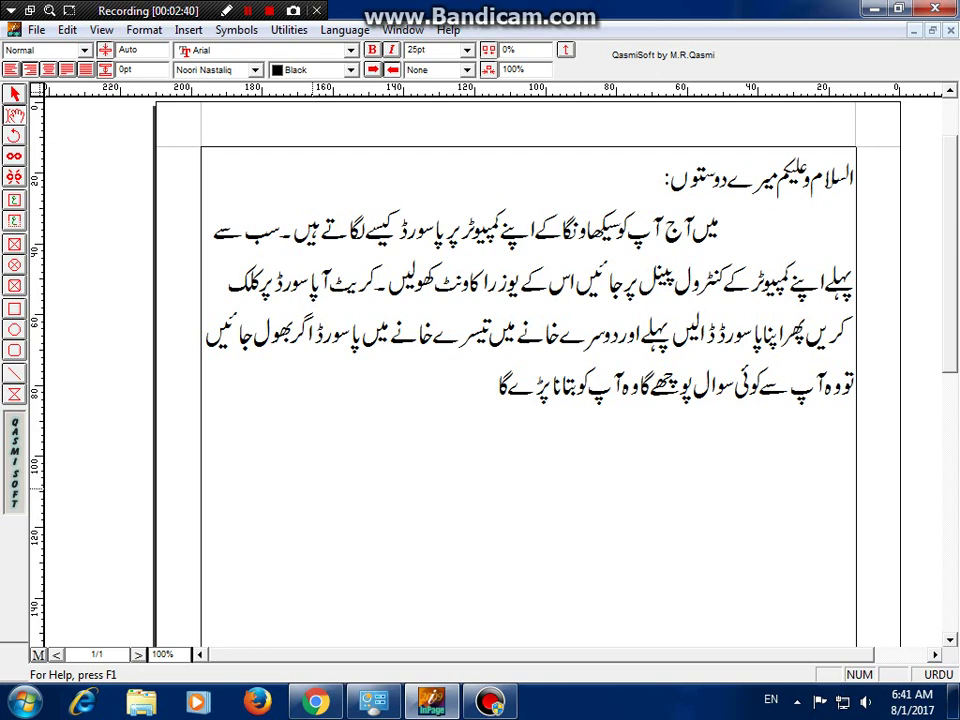
type("۔ آپ کوئی")
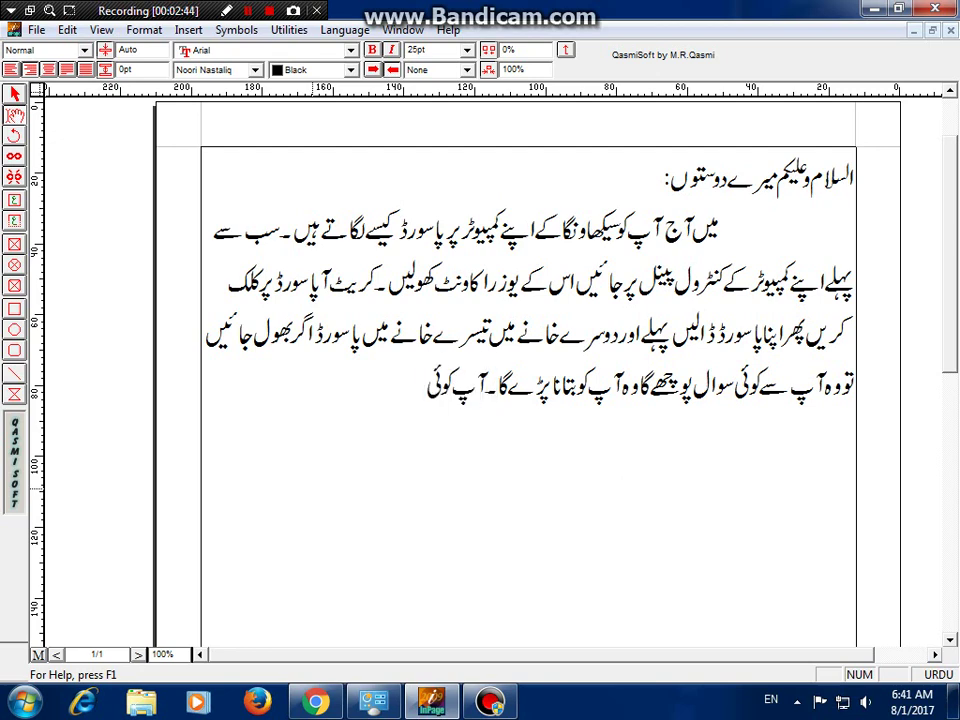
type(" بھی ایس")
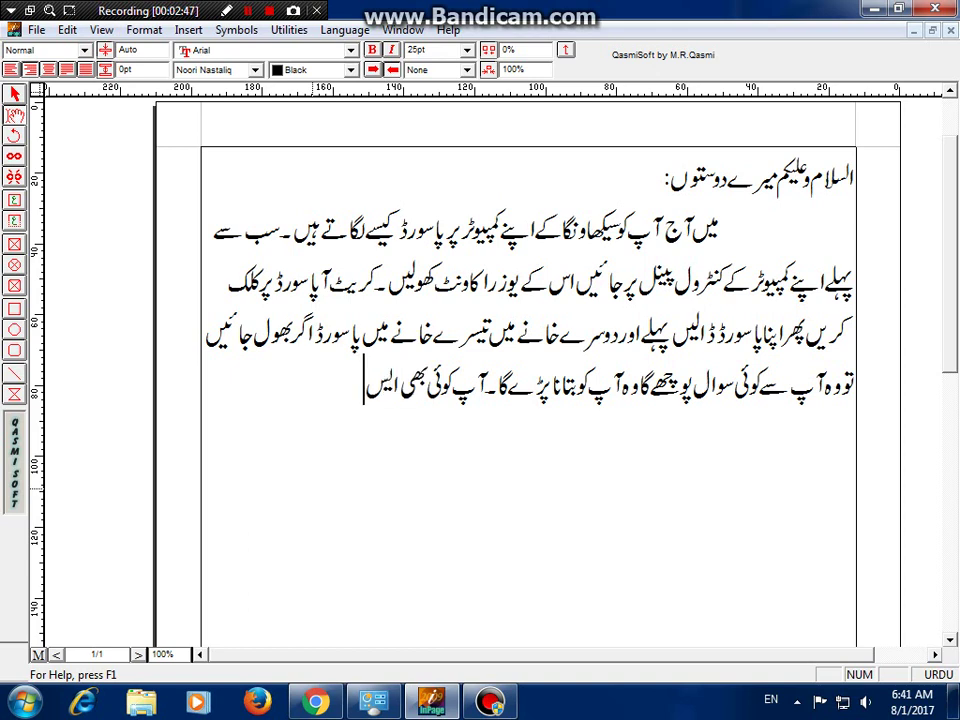
type("ا ورڈ")
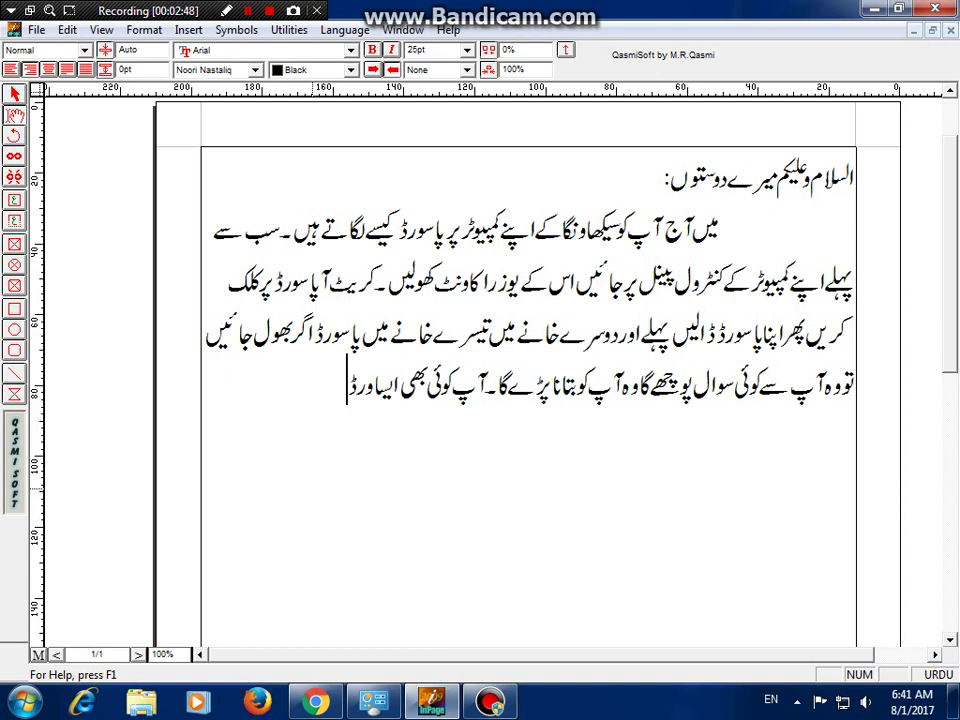
type(" لکھ دیں")
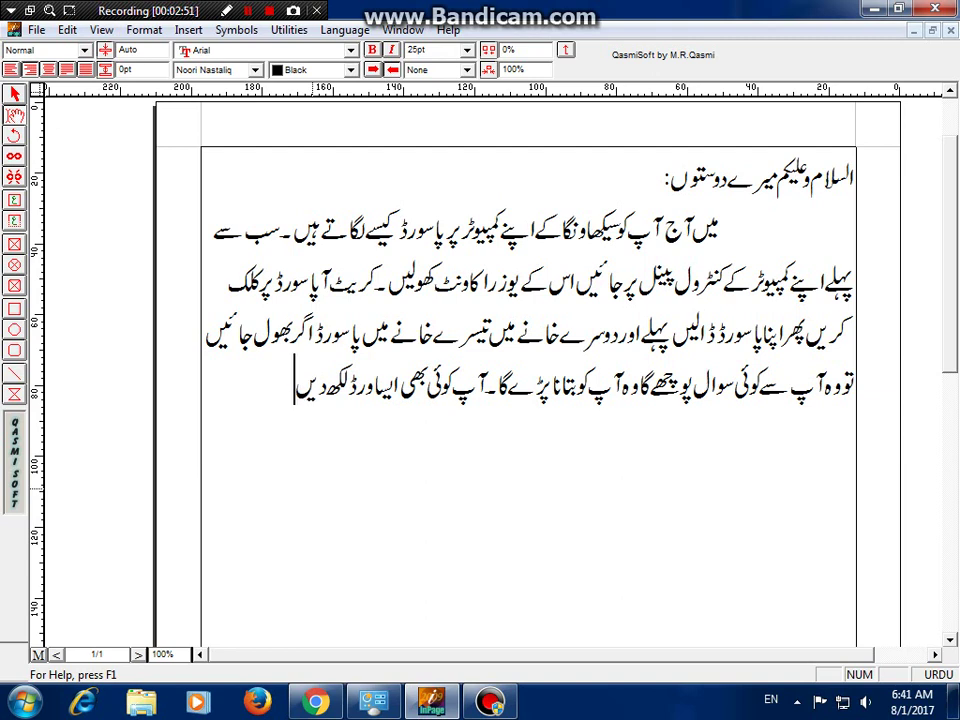
type(" جواب")
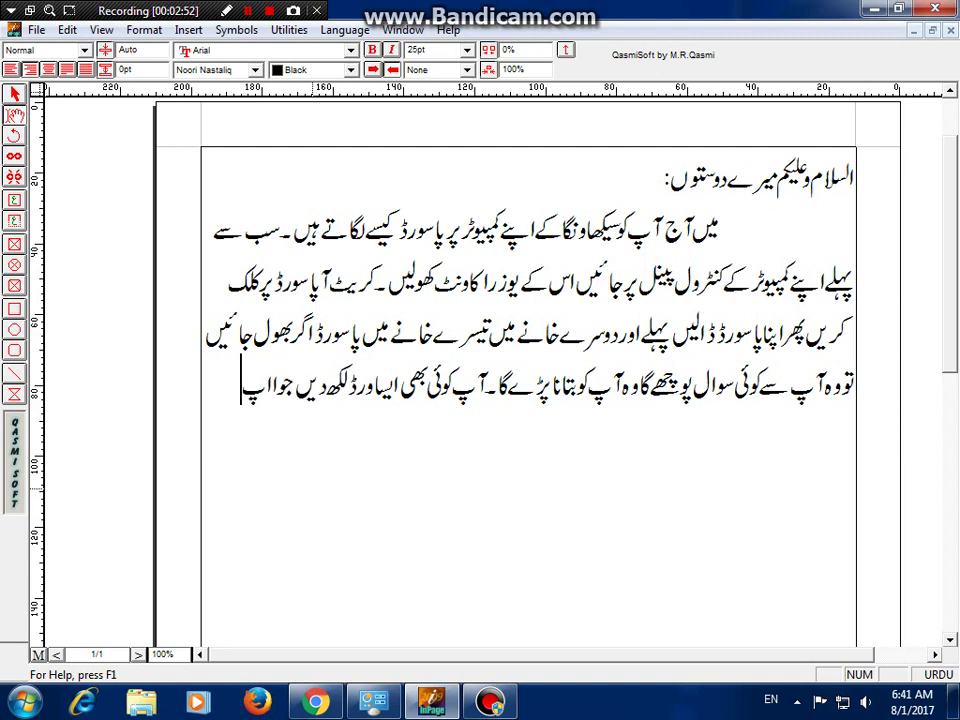
key("BackSpace")
key("BackSpace")
key("BackSpace")
- Type the Urdu hint example "پاکستان" and the country-or-city-name suggestion, then bring up User Accounts
type("آپ کو")
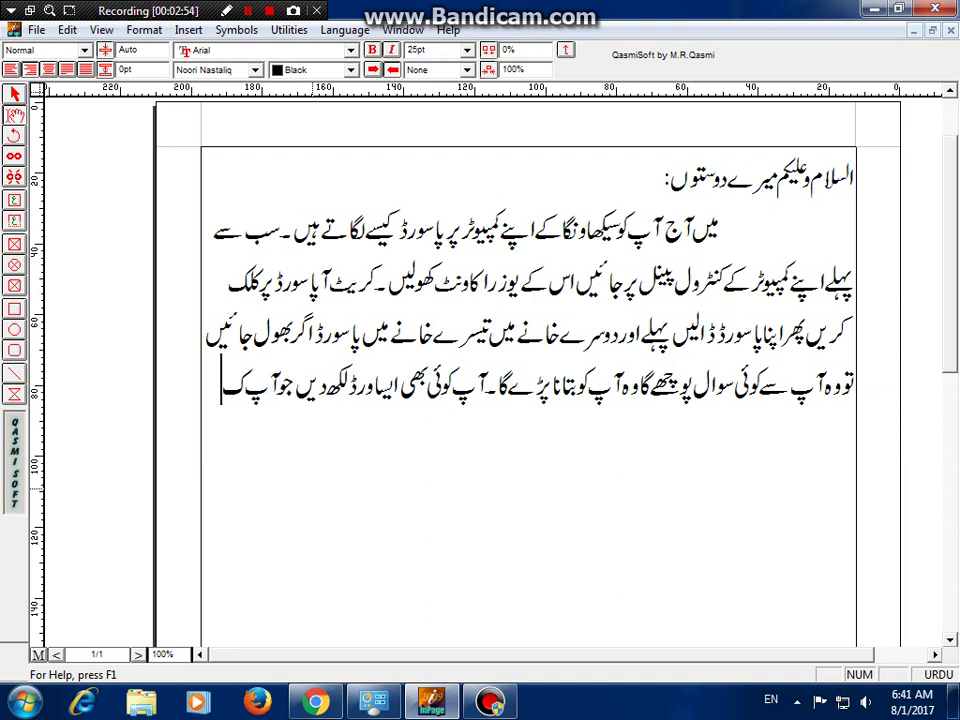
type(" یاد")
type(" ہو کہ")
type(" میں نے")
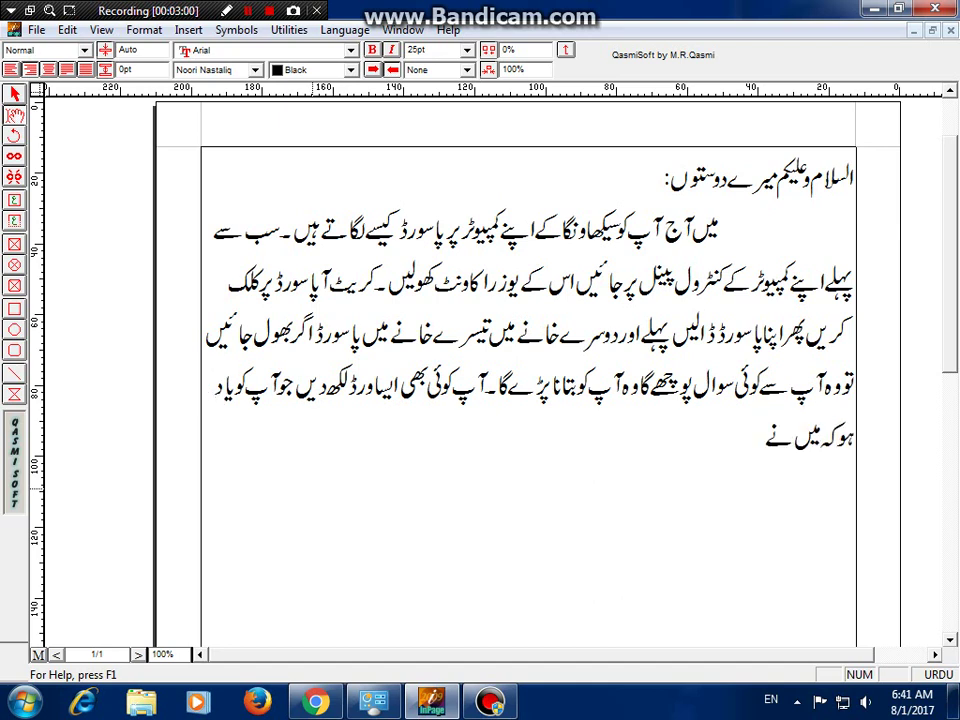
type(" کیا لکھا ہے")
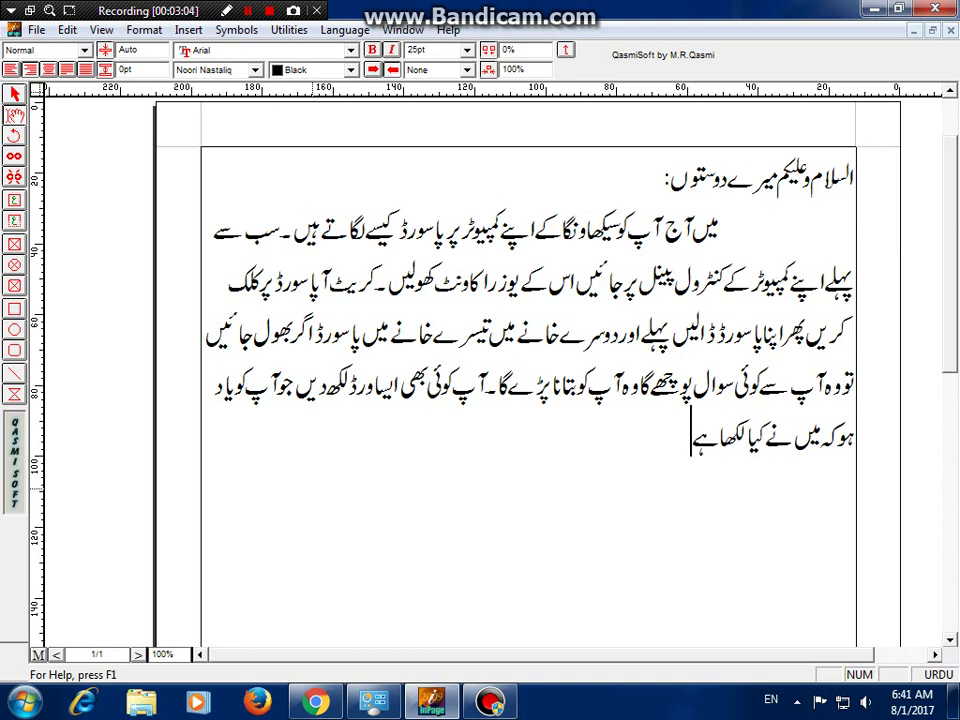
type(" پاسور")
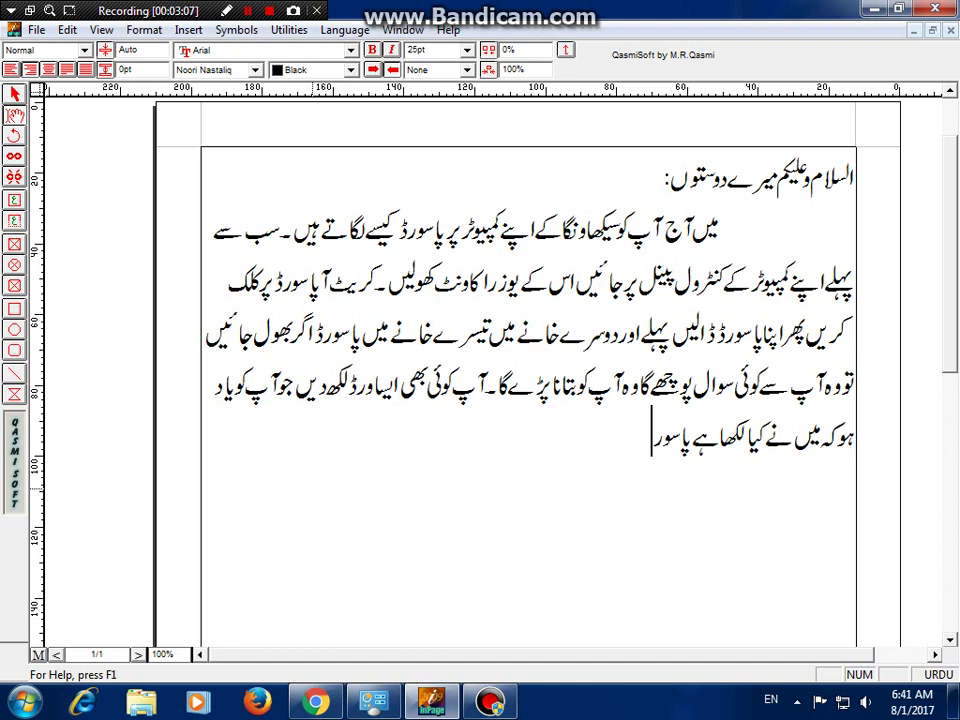
type("ڈ ہنٹ میں")
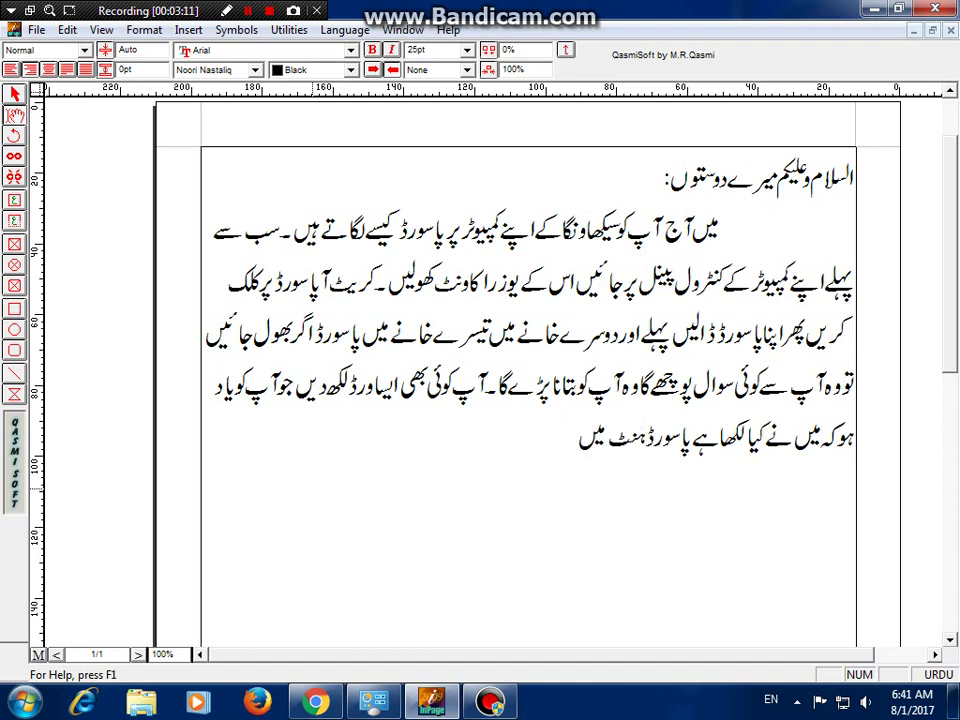
type(" جیسے میں نے لکھا")
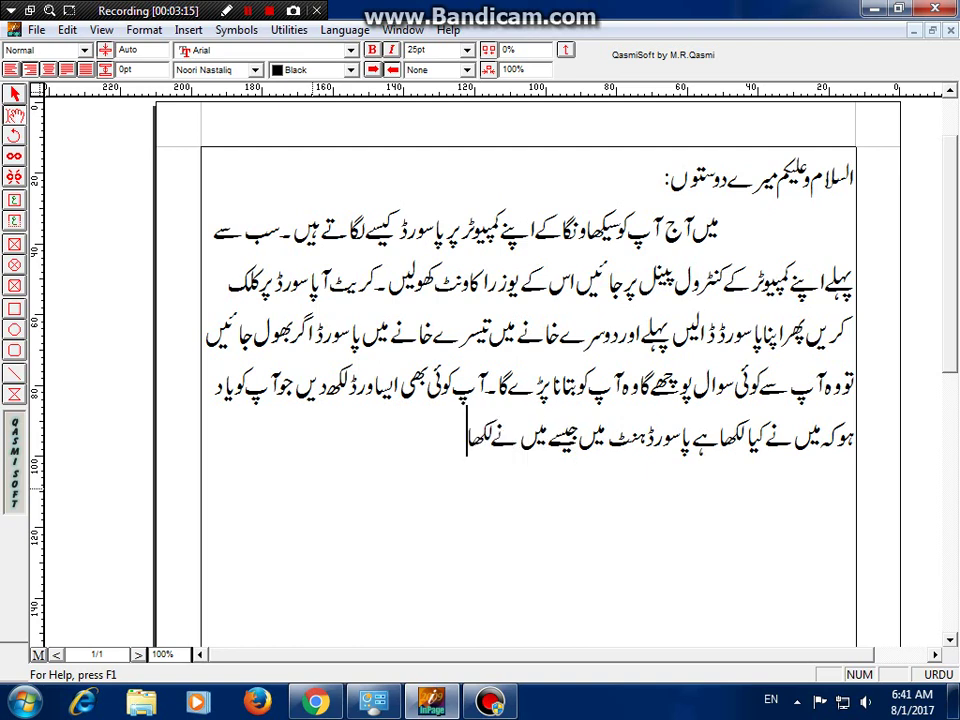
type("پا")
key("BackSpace")
key("BackSpace")
type("\" پاکس")
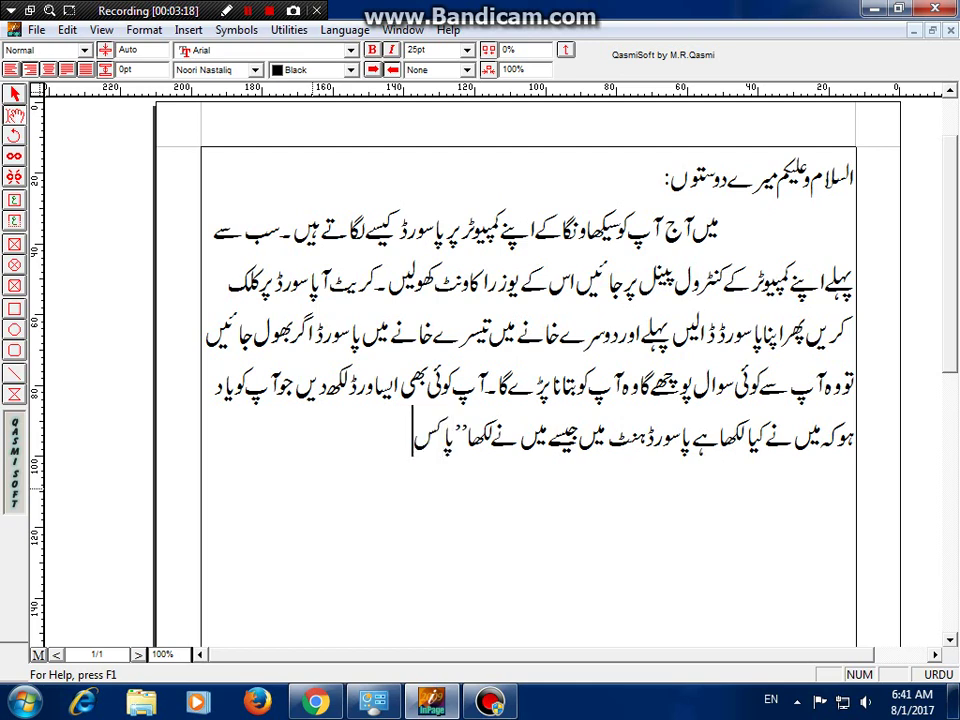
type("تان\"")
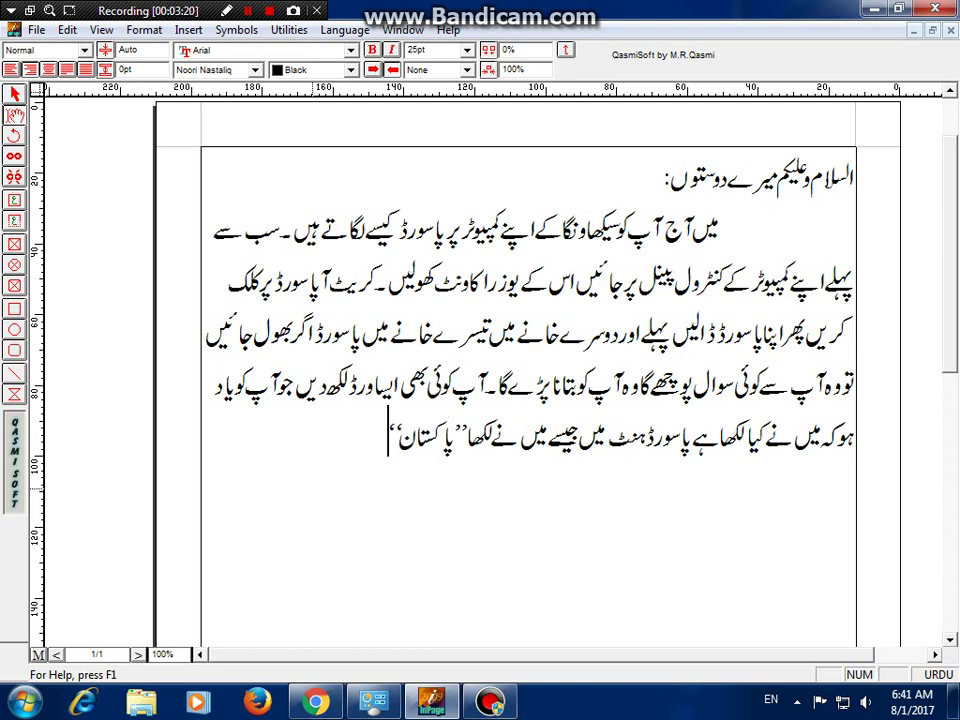
type(" آپ کچھ")
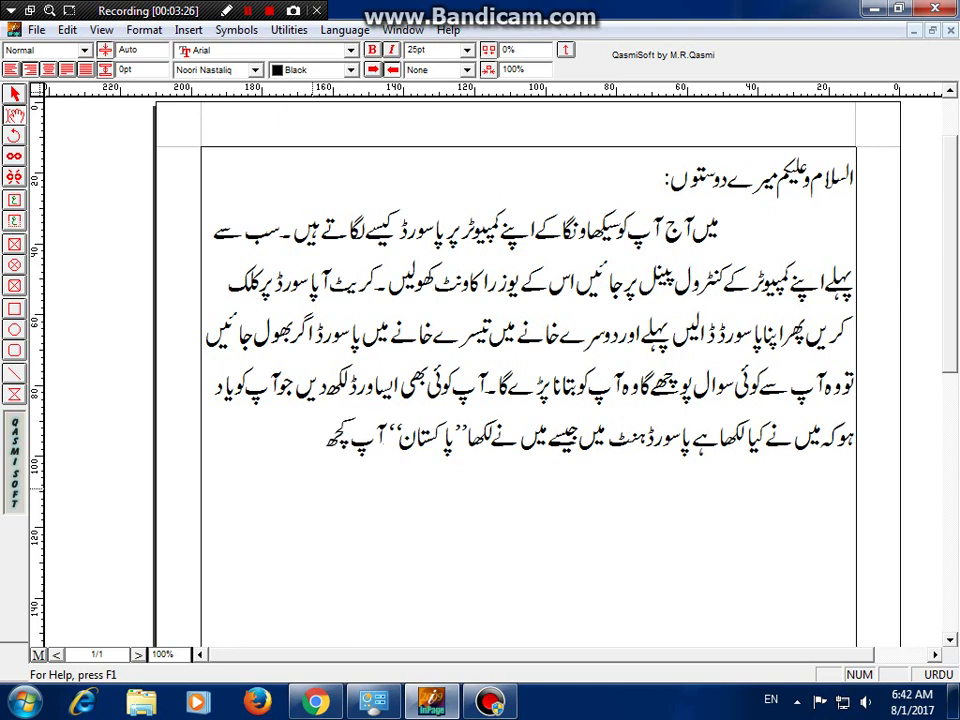
key("BackSpace")
key("BackSpace")
key("BackSpace")
key("BackSpace")
type("اپنی")
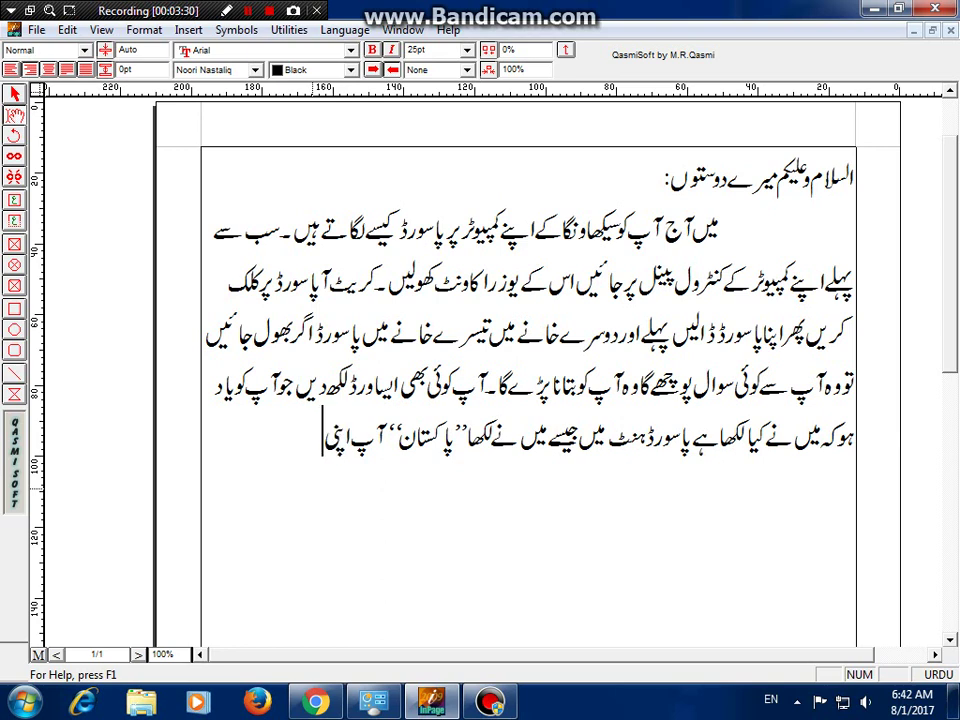
type("کنڑی")
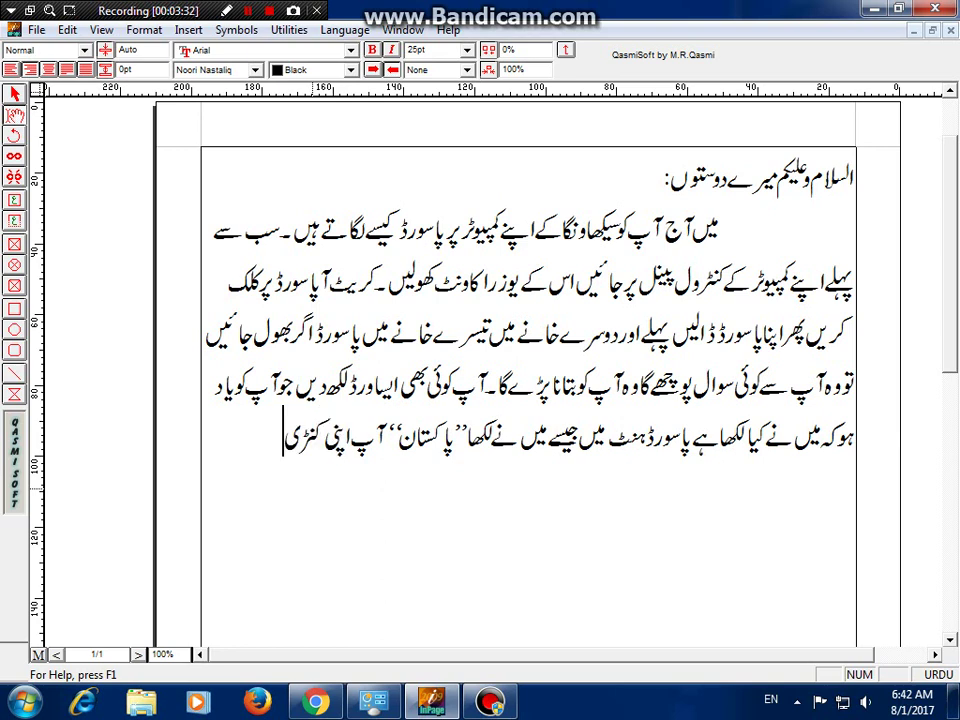
type(" کا نام")
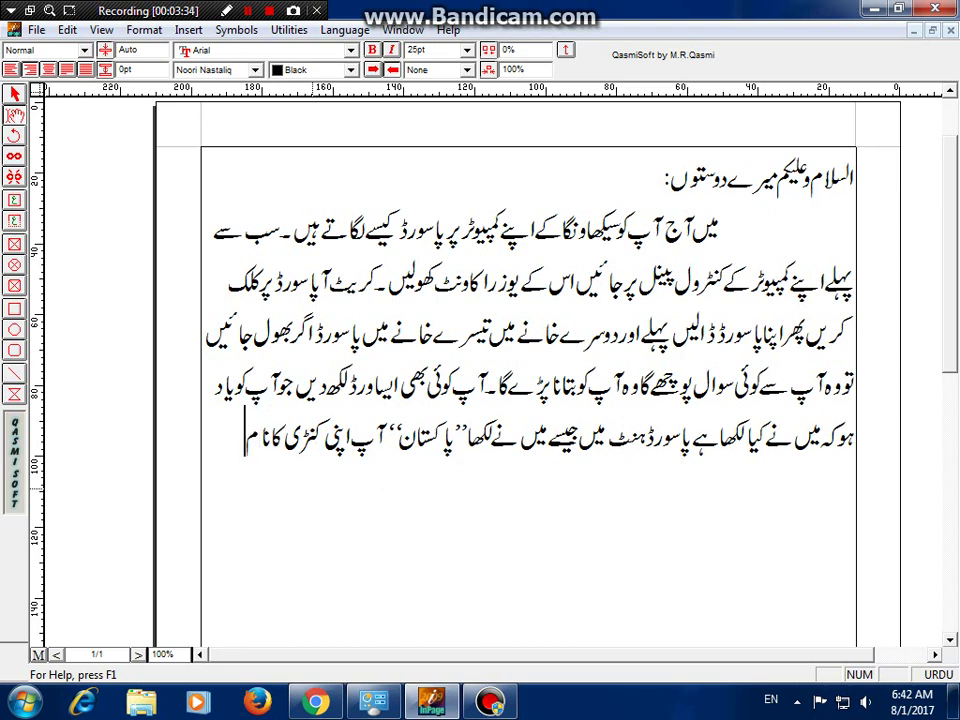
type(" لکھ")
type(" دی")
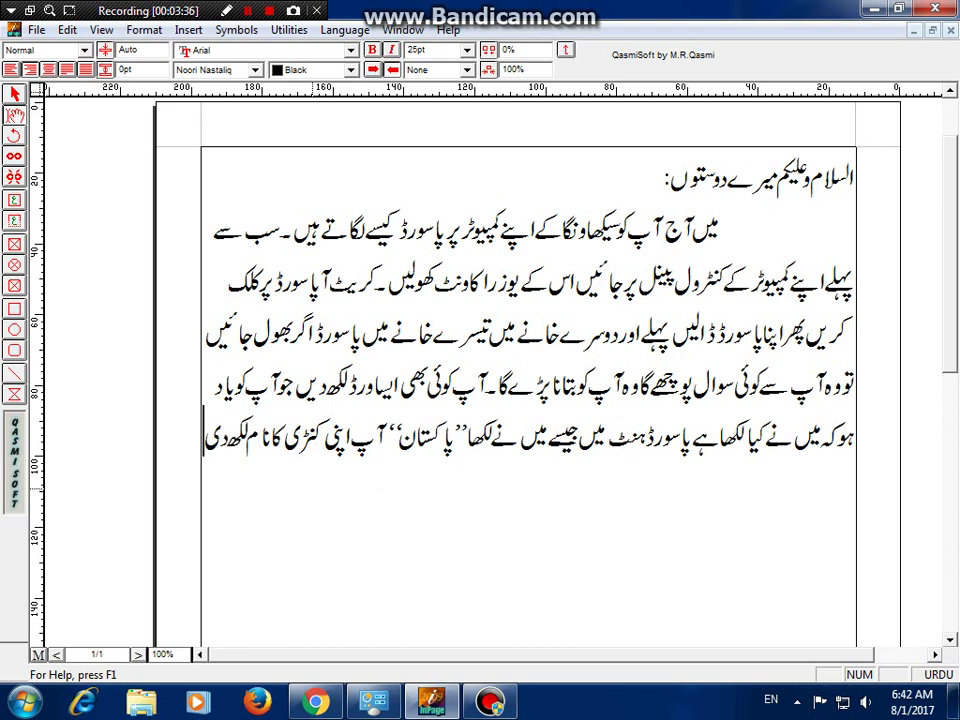
type("ں یا کوئی")
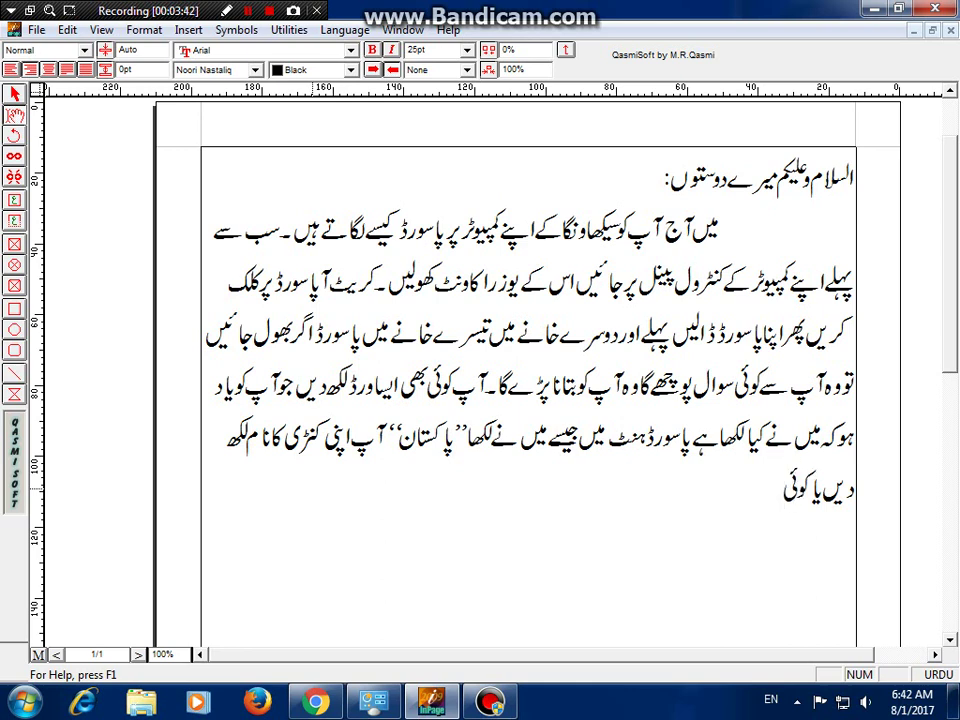
type(" سٹی کا نام")
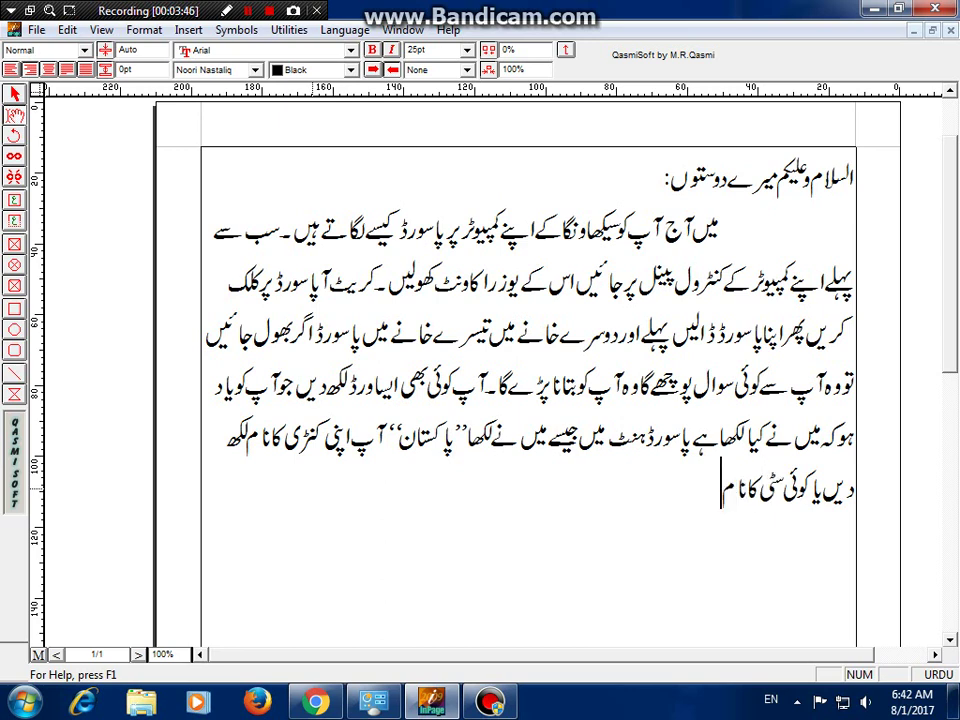
type(" لکھ دیں")
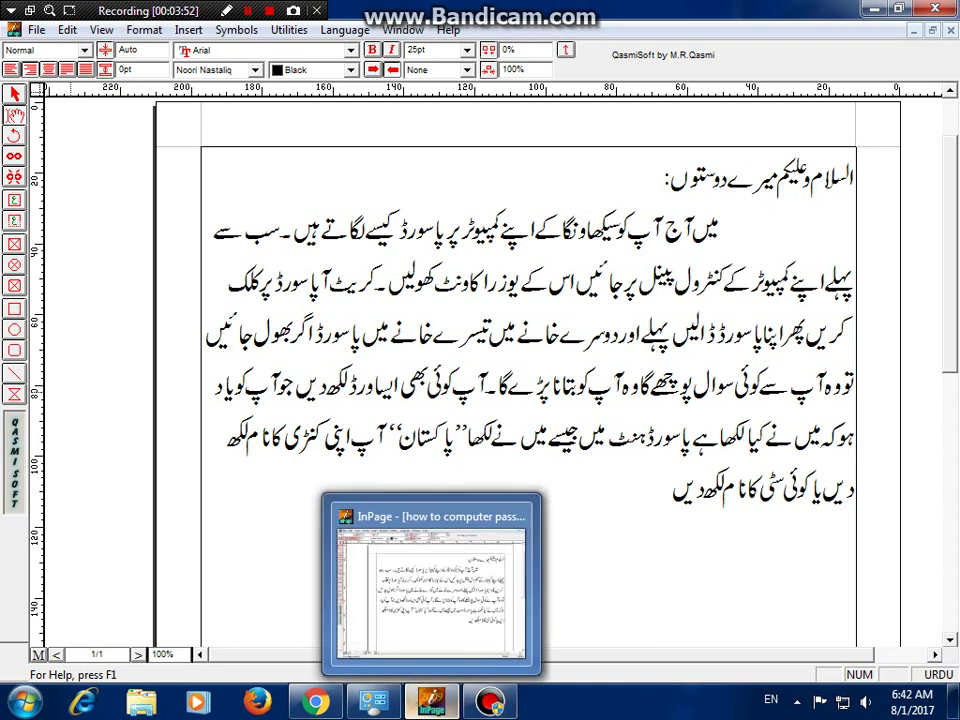
left_click(375, 702)
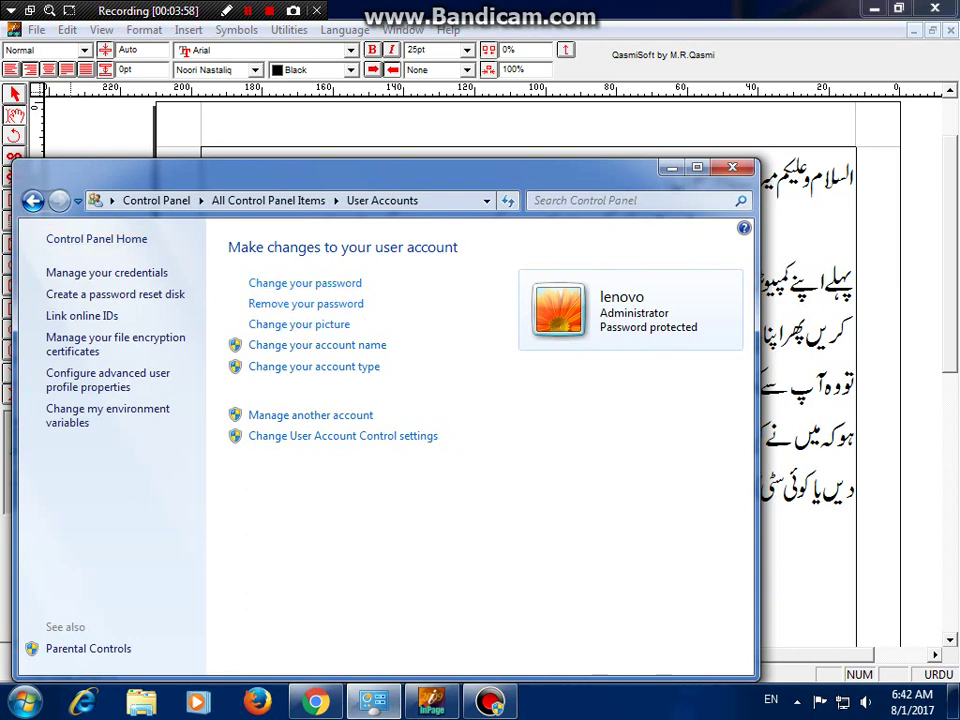
- Back in InPage, type 'اُس کے بعد کمپیوٹر کو لوگ آف کر کے دیکھ لیں' and begin the Inshallah line
left_click(672, 167)
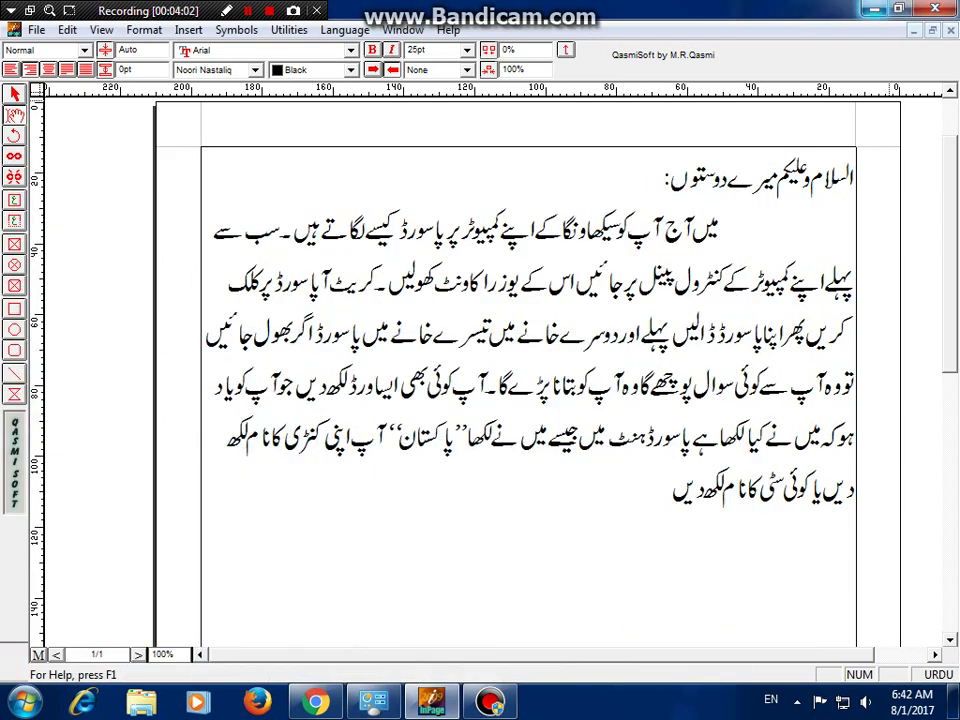
type("اس")
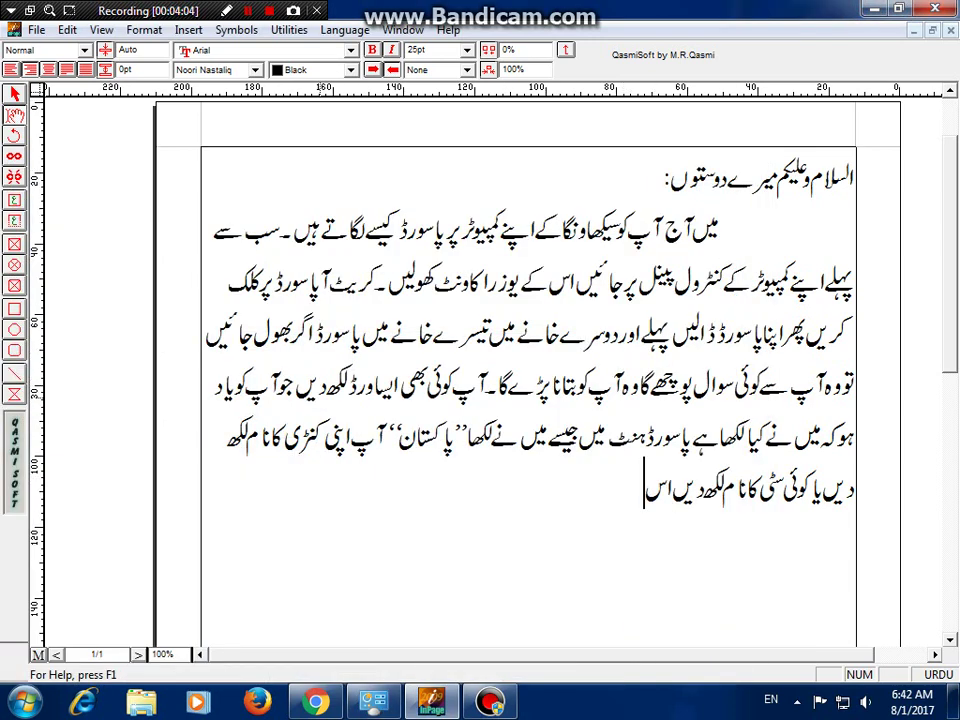
key("BackSpace")
type("ُس کے")
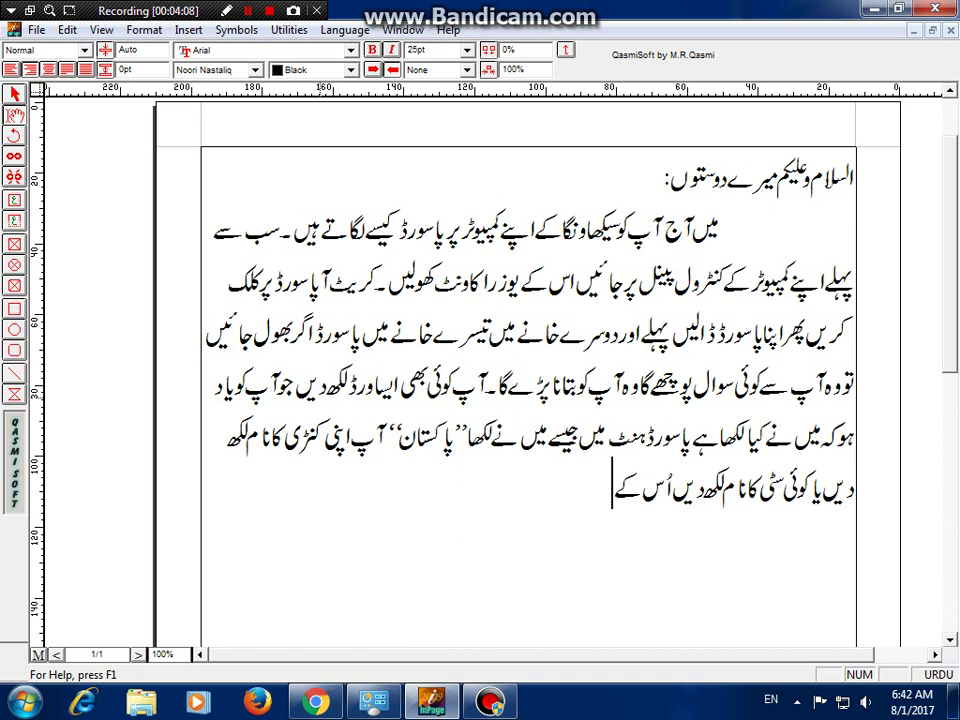
type(" بعد کمپ")
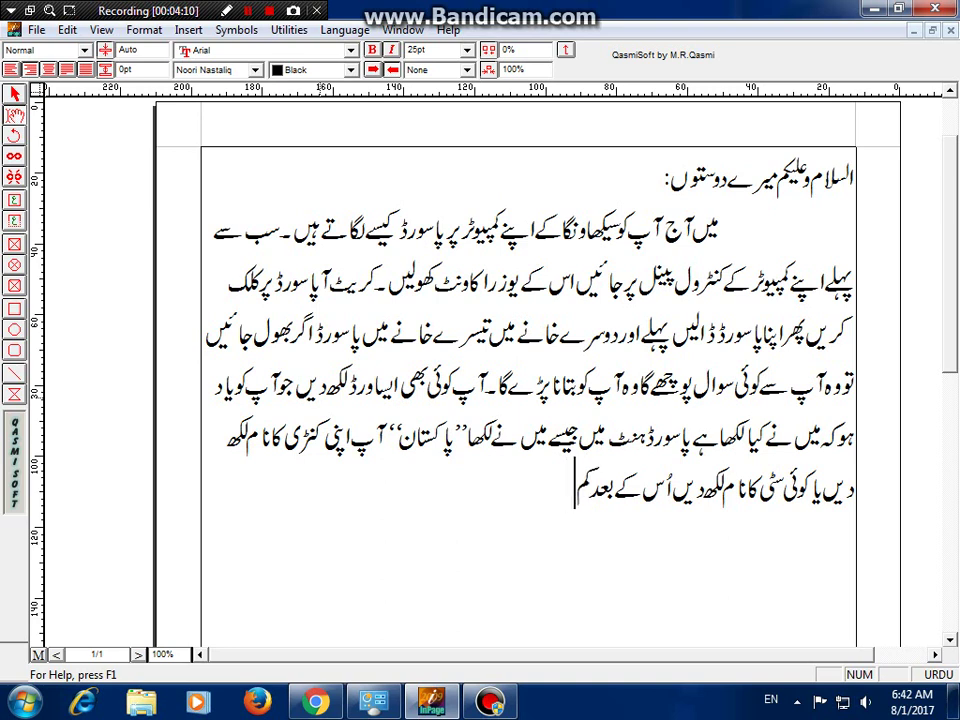
type("یوٹ")
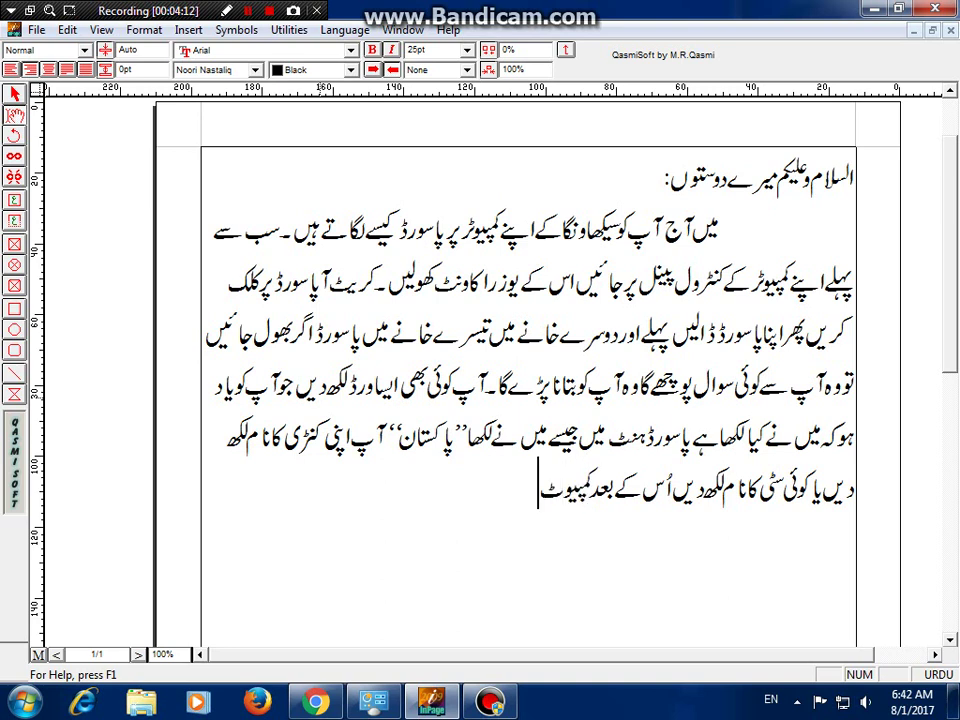
type("ر کول")
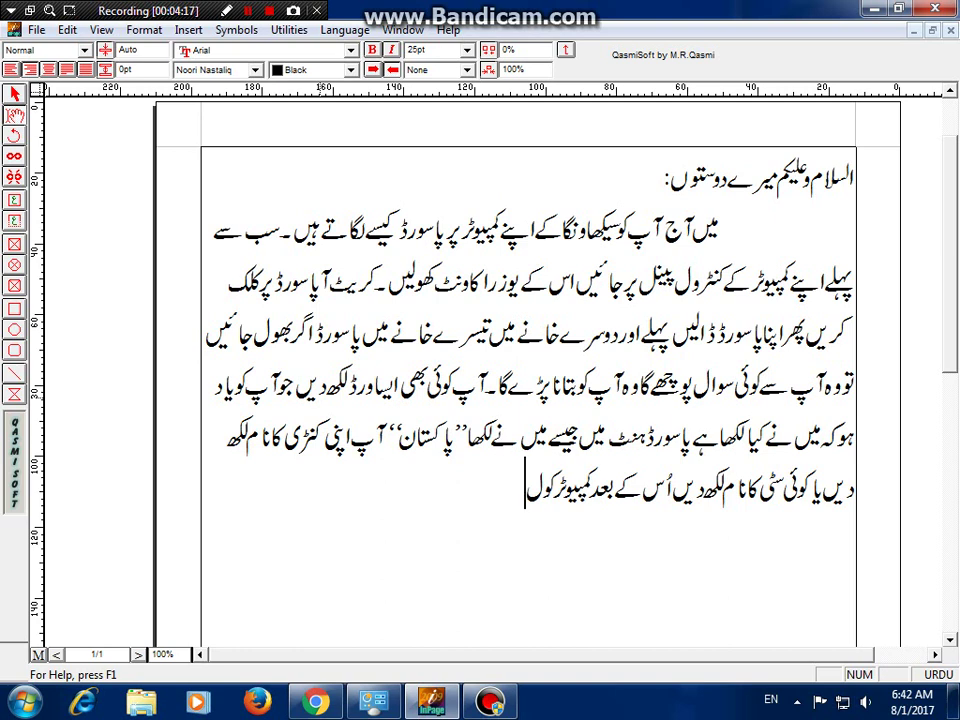
key("BackSpace")
type("لوگ آ")
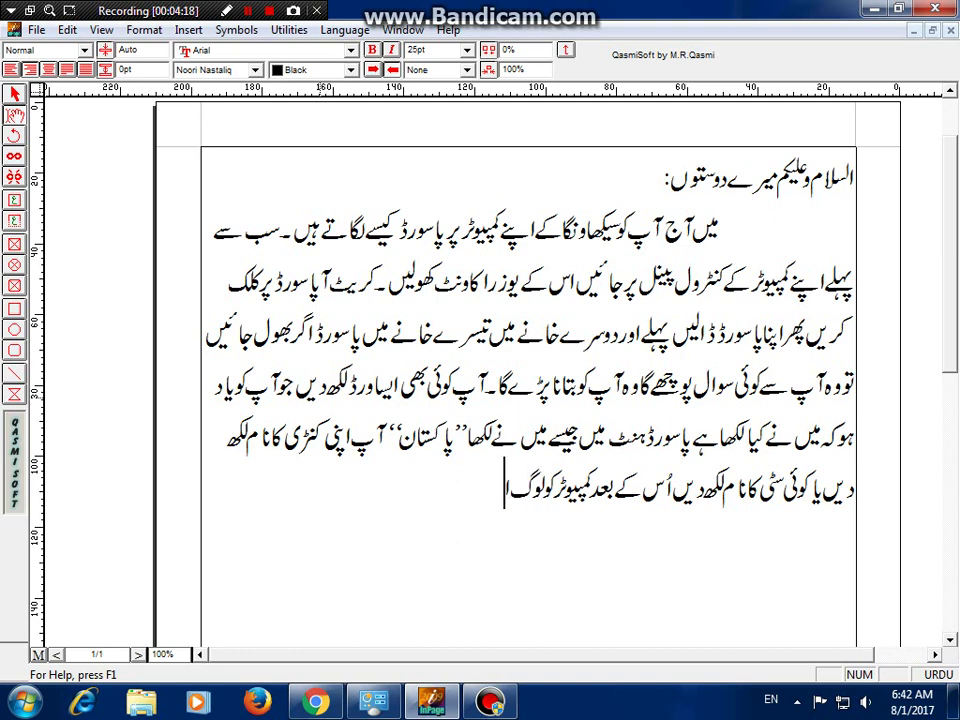
type("پ")
key("BackSpace")
type("ف کر کے")
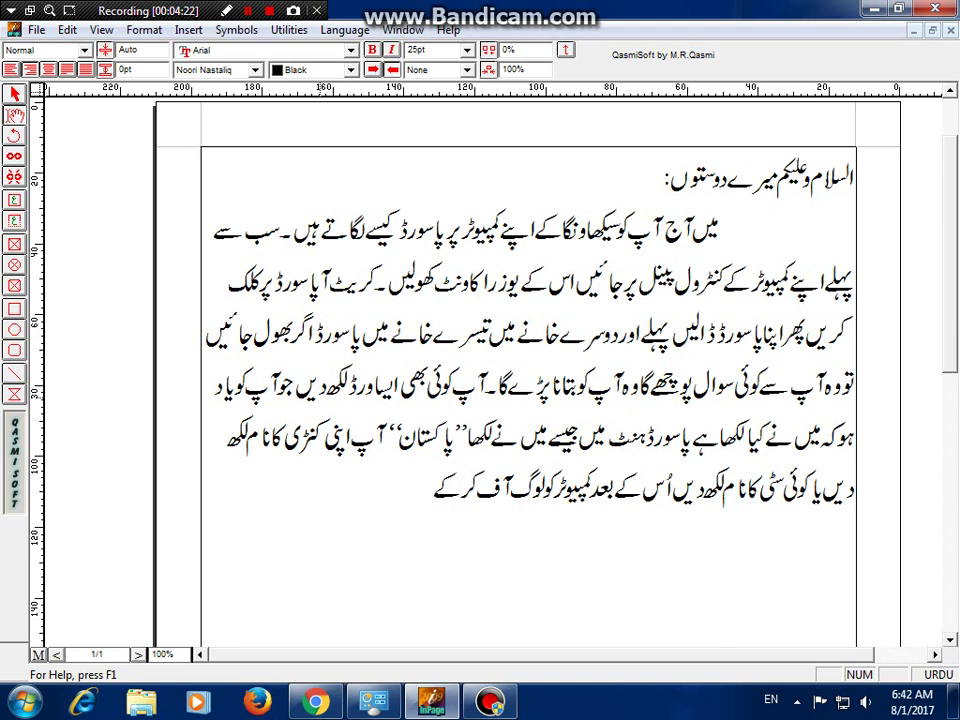
type(" دیکھ لیں")
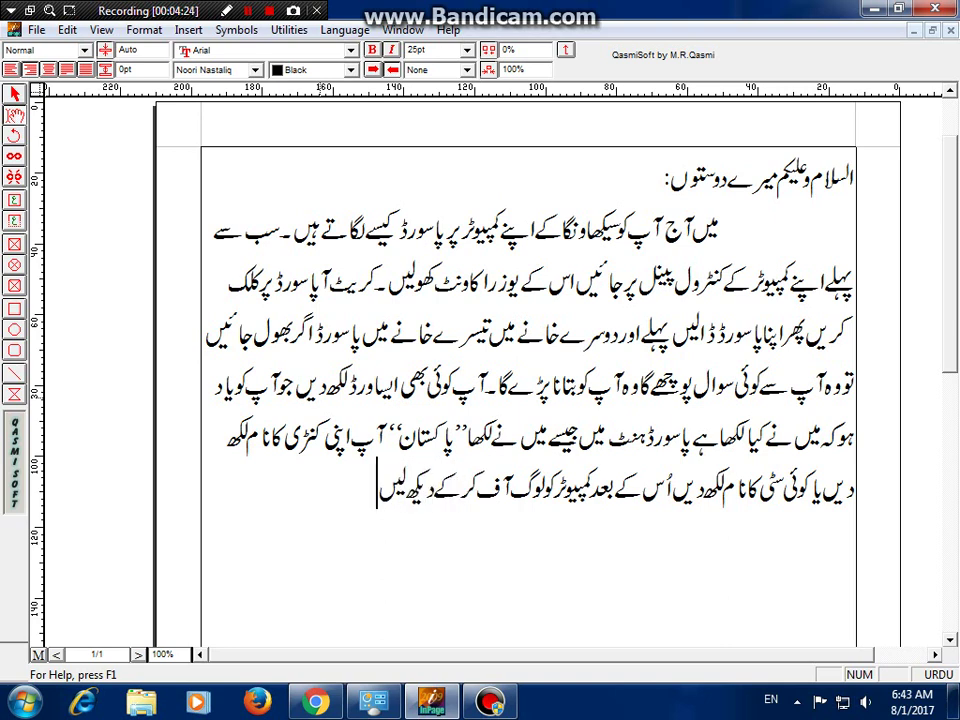
type(" کے یہ کا")
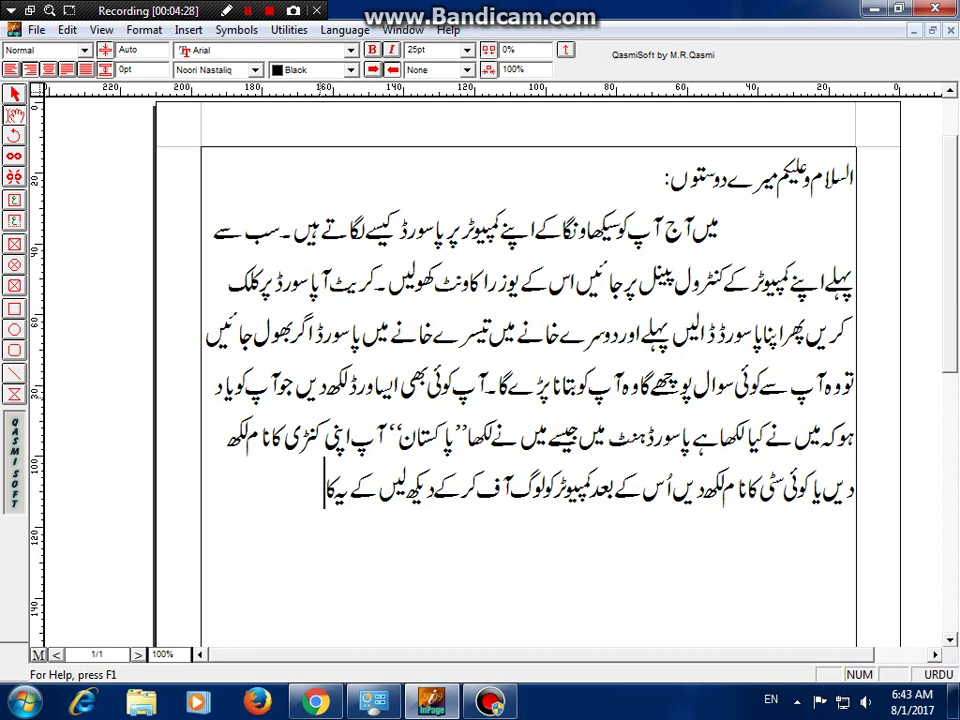
type("م کر")
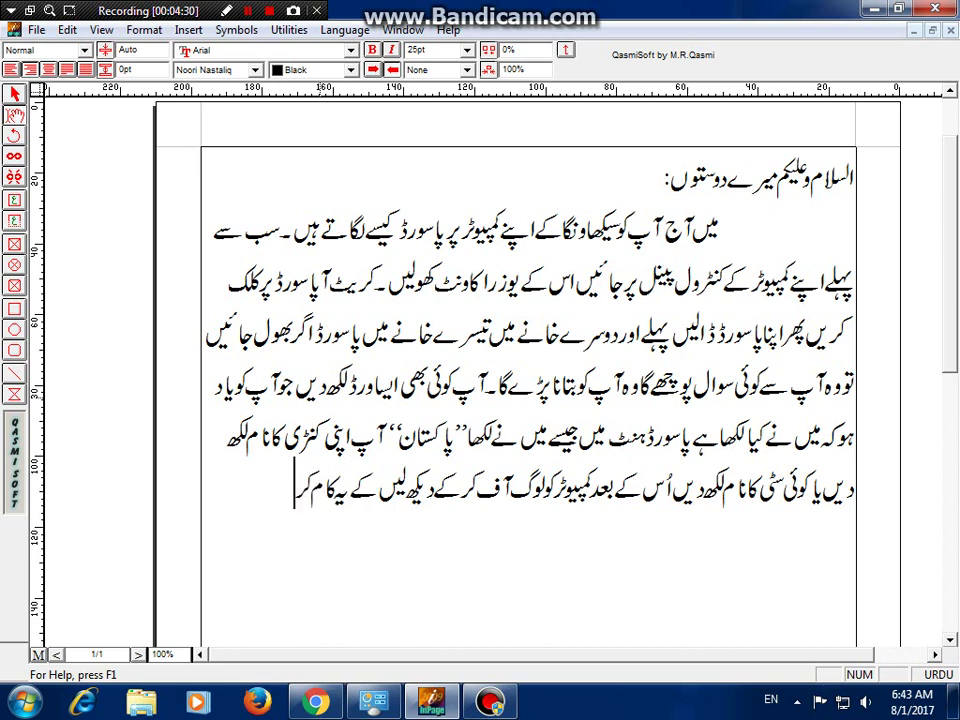
type(" رہاہ")
type("ے ی")
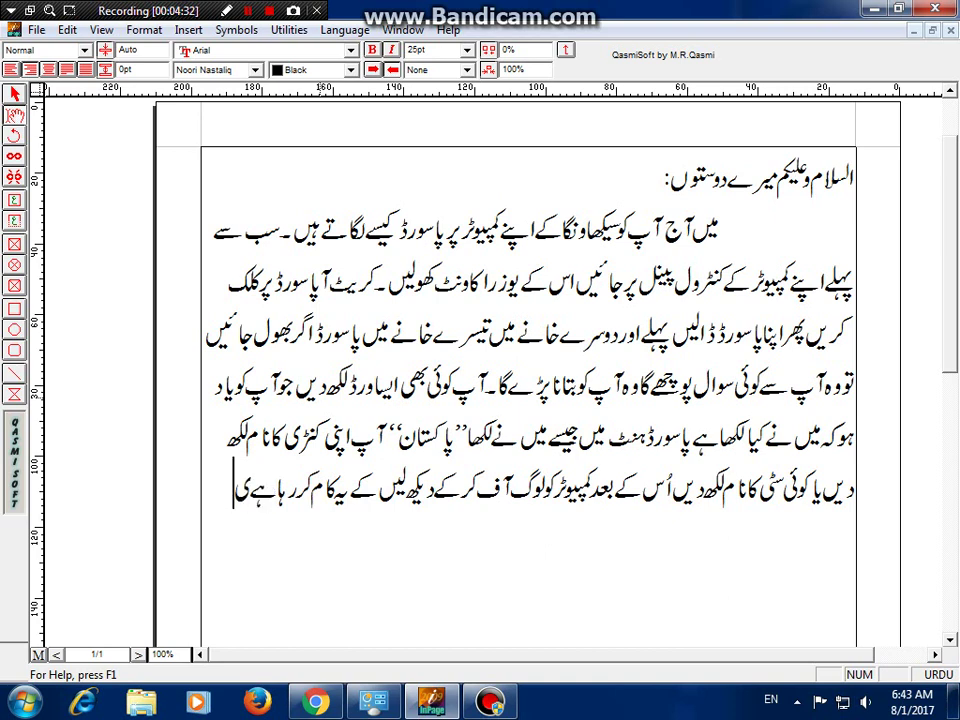
type("انہیں")
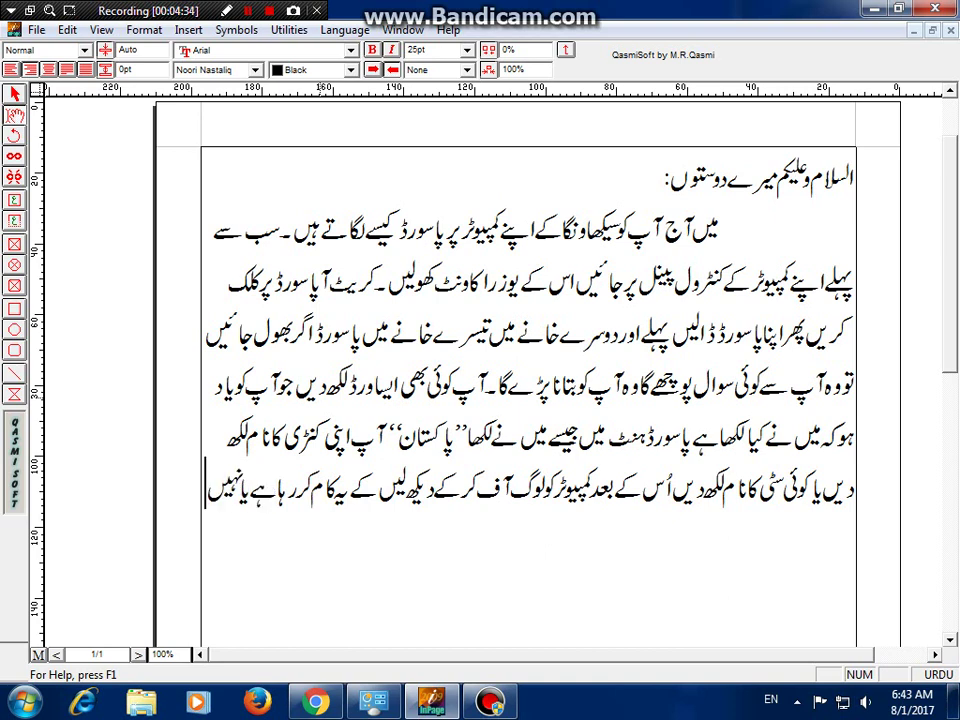
type(" انشاءال")
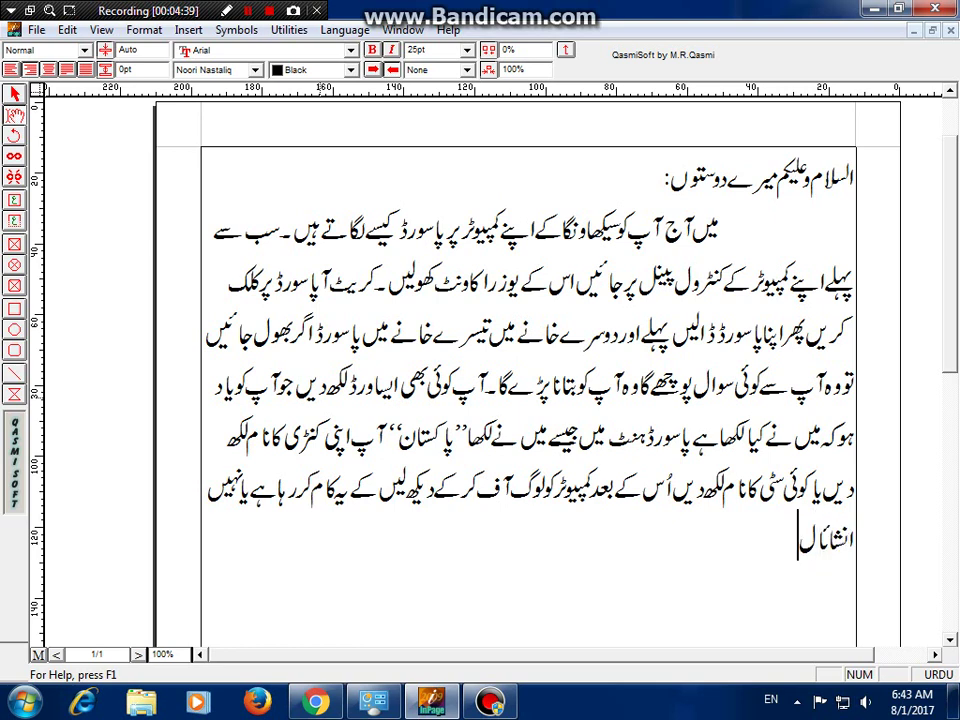
- Finish the line 'انشاءاللہ تعالی کام کر رہا ہوگا۔' and delete the stray words typed after it
key("BackSpace")
key("BackSpace")
type("اللہ تعا")
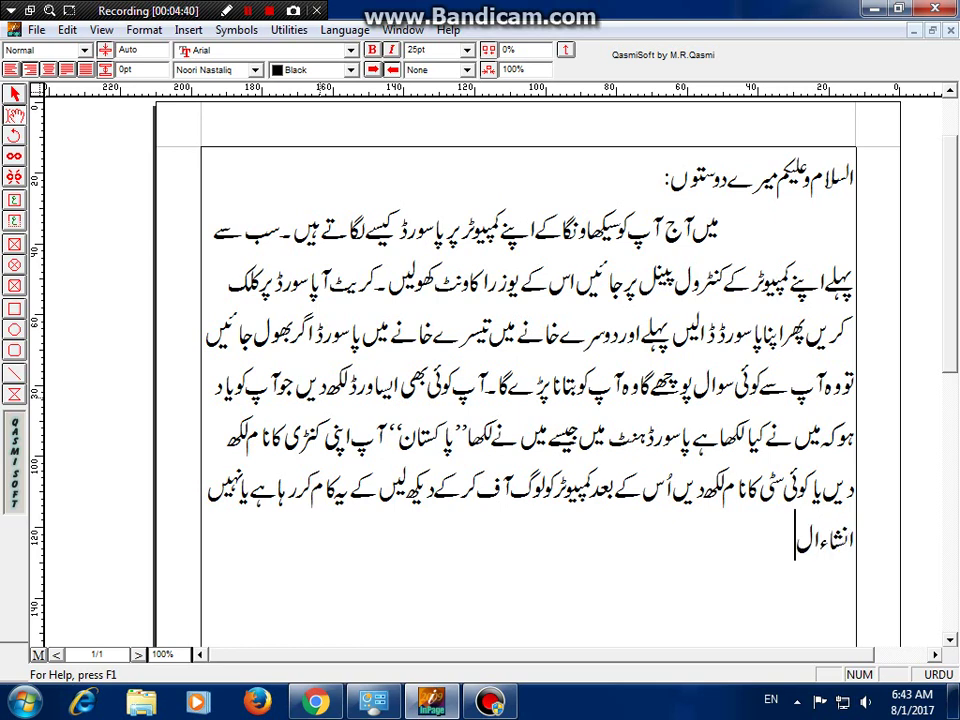
type("ل")
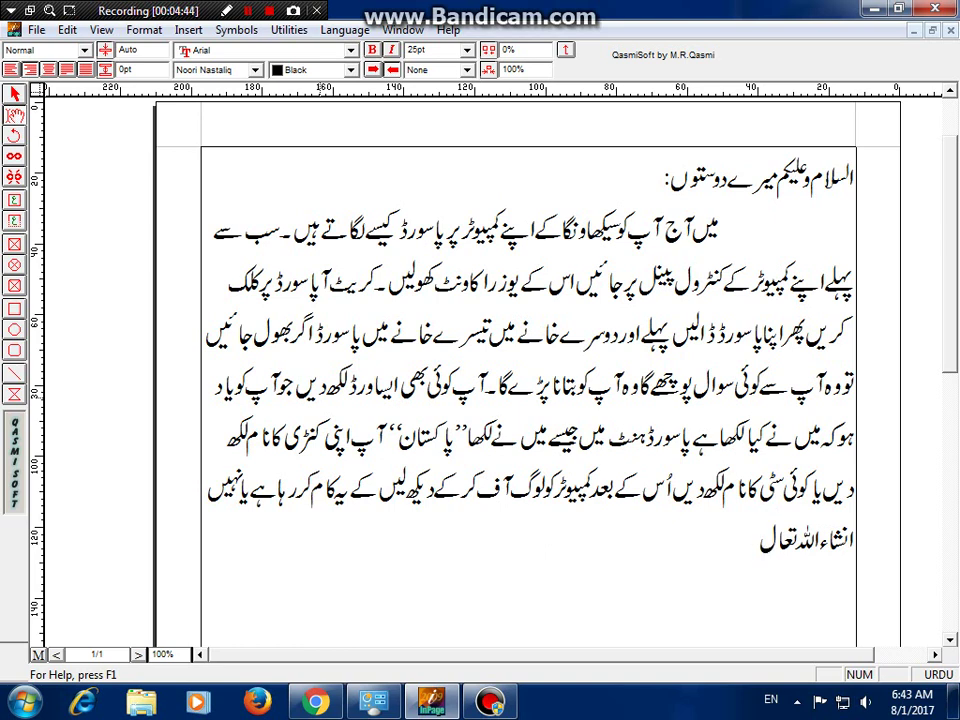
type("ی کام کر")
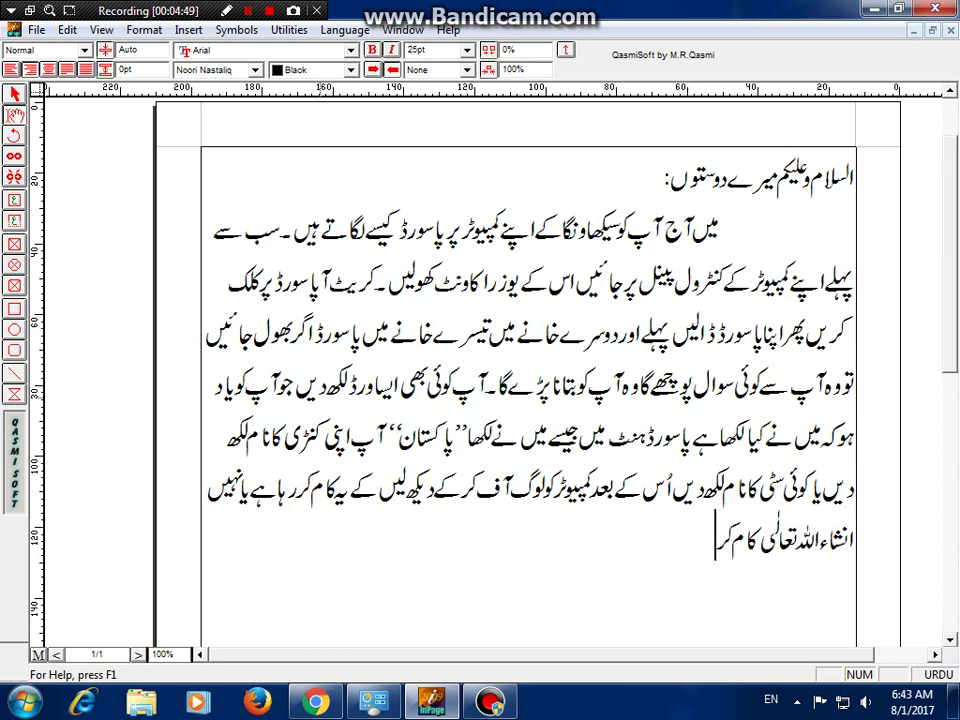
type(" رہا ہوگا")
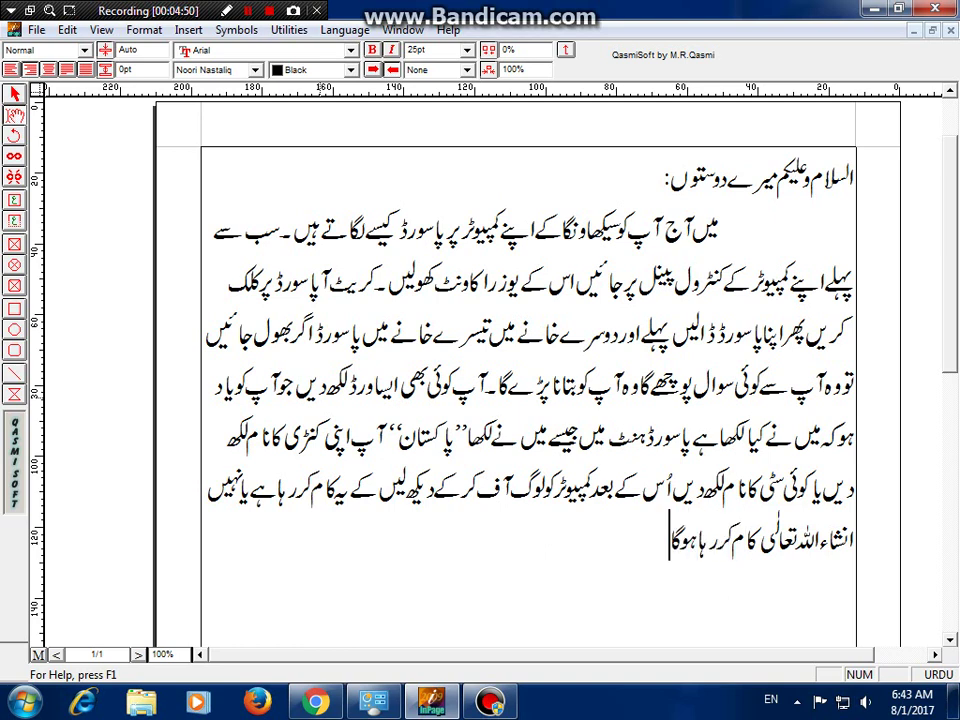
type("۔")
type(" پسند")
key("BackSpace")
key("BackSpace")
key("BackSpace")
key("BackSpace")
type("دی")
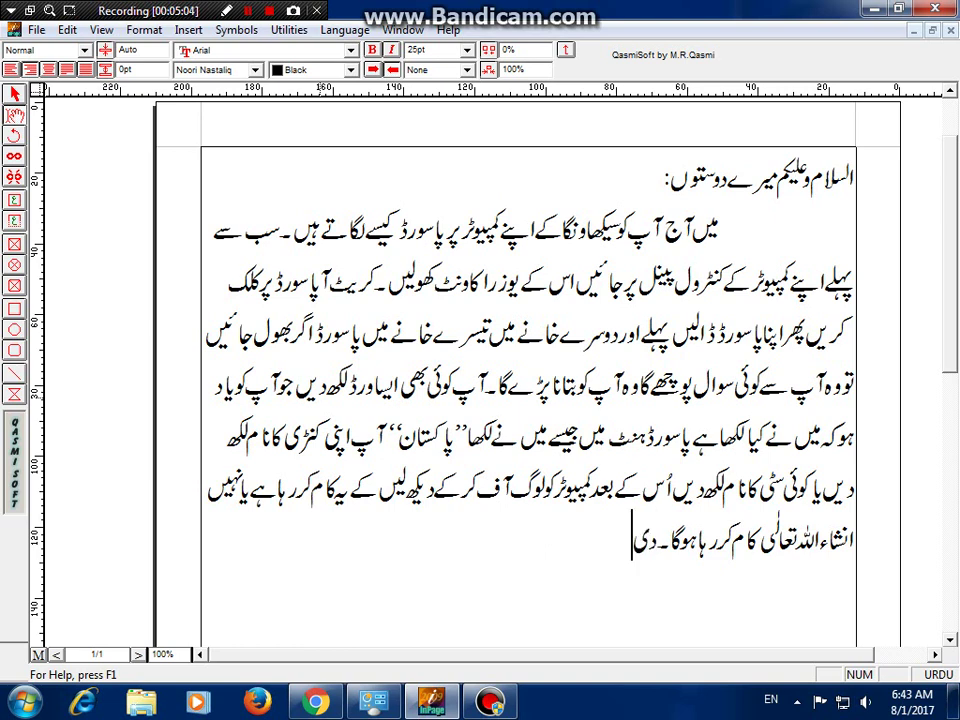
key("BackSpace")
key("BackSpace")
type("ویڈ")
key("BackSpace")
key("BackSpace")
key("BackSpace")
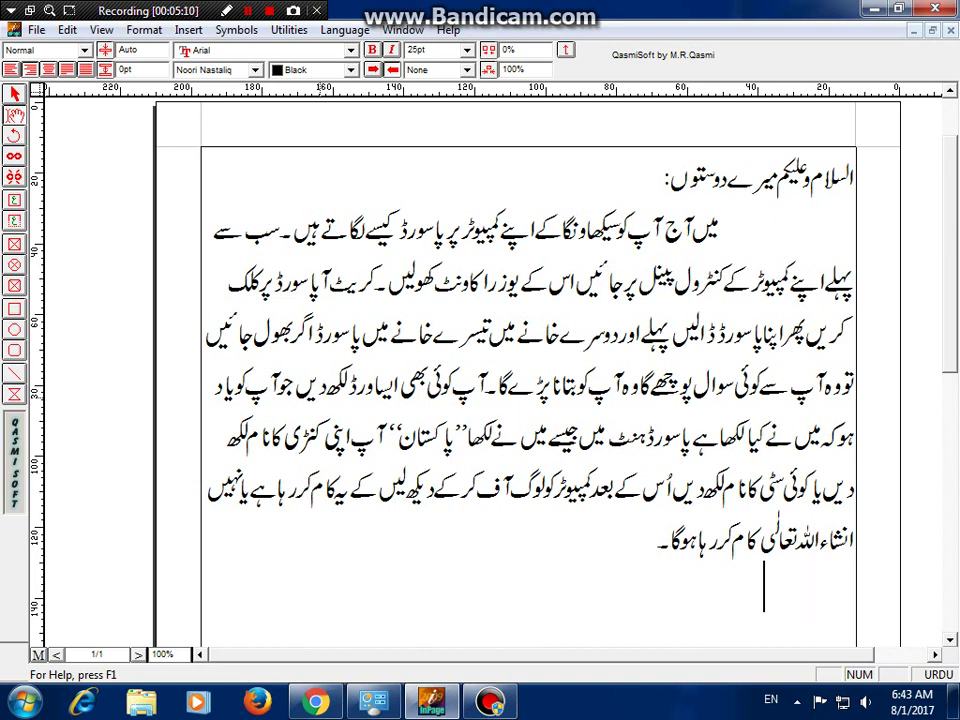
- Type 'ویڈیو دیکھنے کا بہت شکریہ' as the final line
type("ویڈیو")
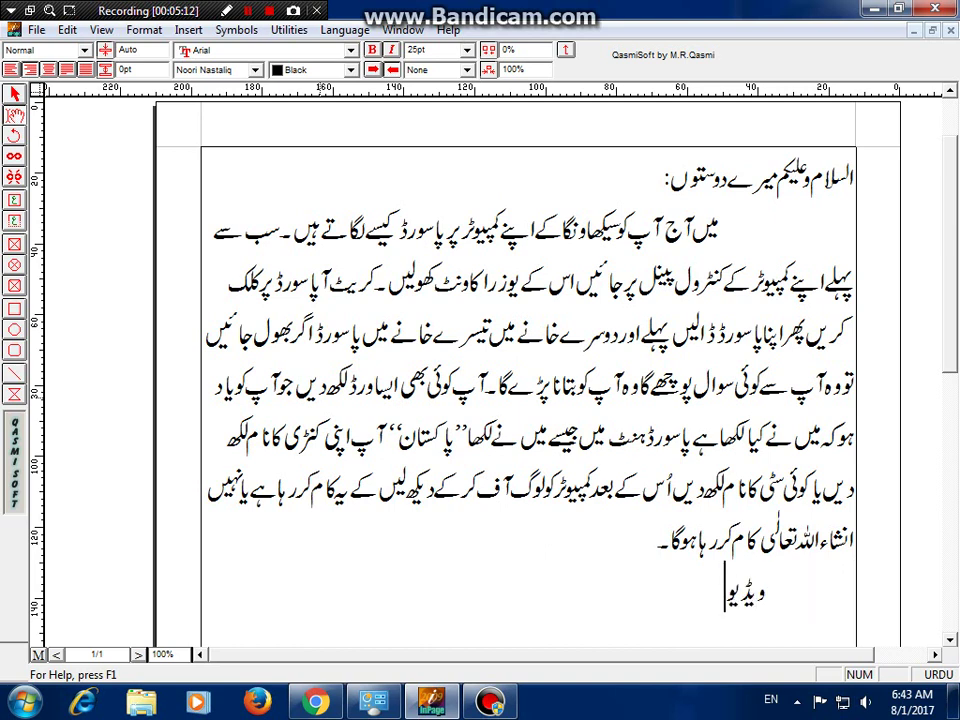
type(" دیکھنے کا")
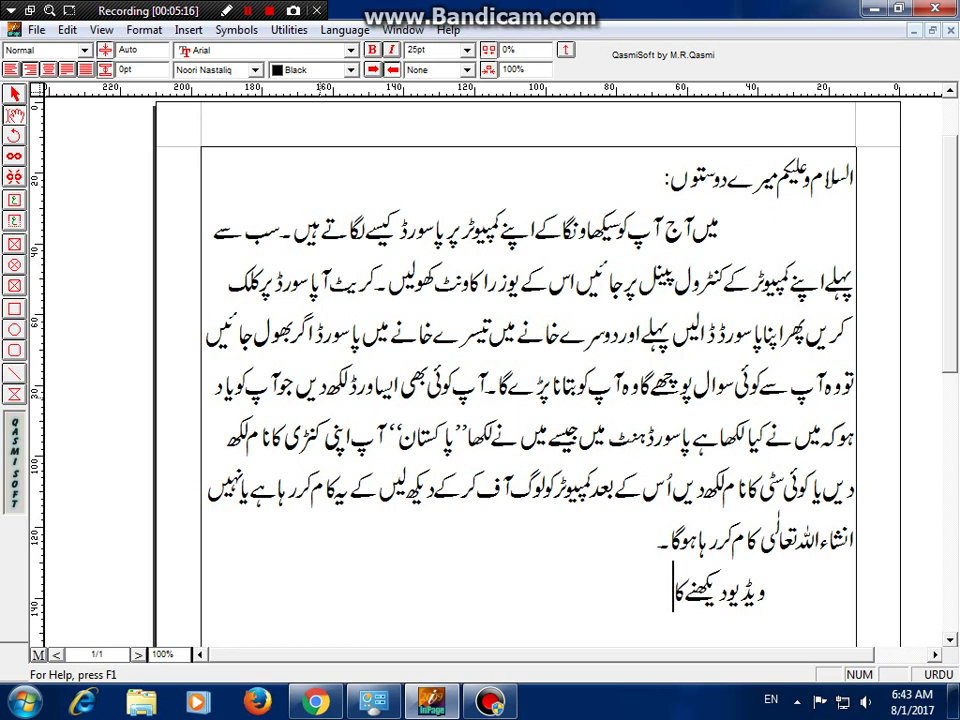
type(" بہت ش")
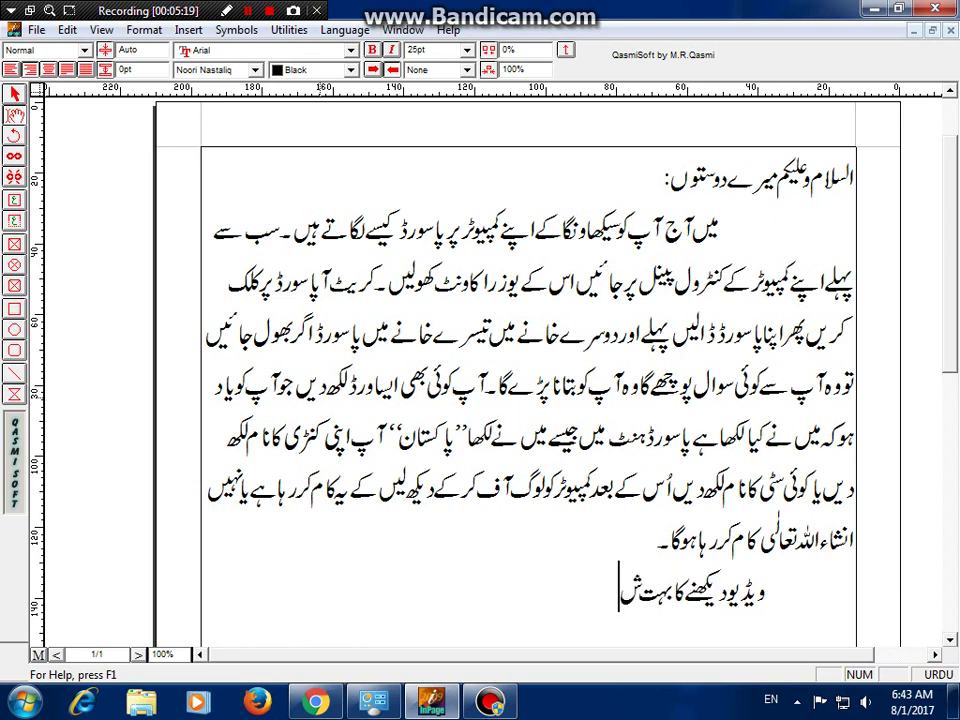
type("کریہ")
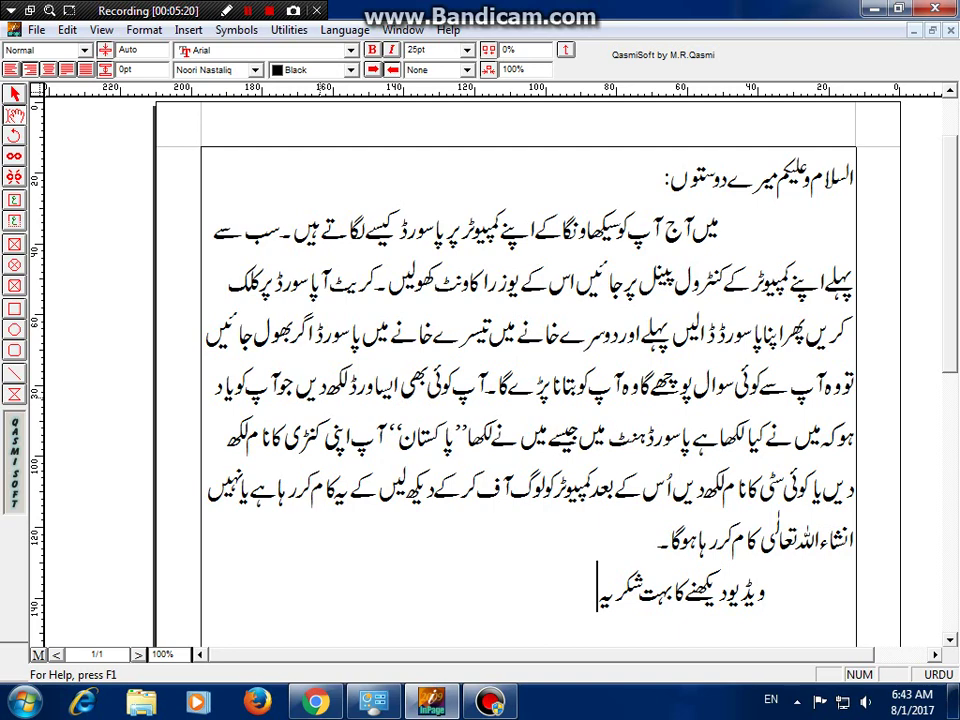
- Select all the Urdu text and increase its font size from 25pt to 34pt
key("ctrl+a")
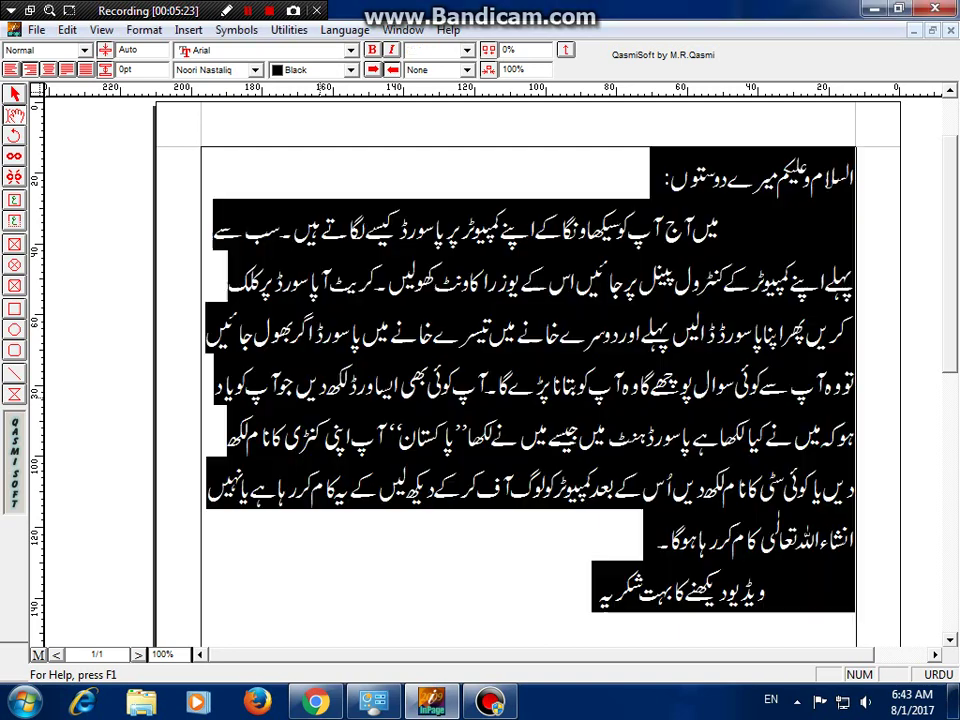
key("ctrl+shift+period")
key("ctrl+shift+period")
key("ctrl+shift+period")
key("ctrl+shift+period")
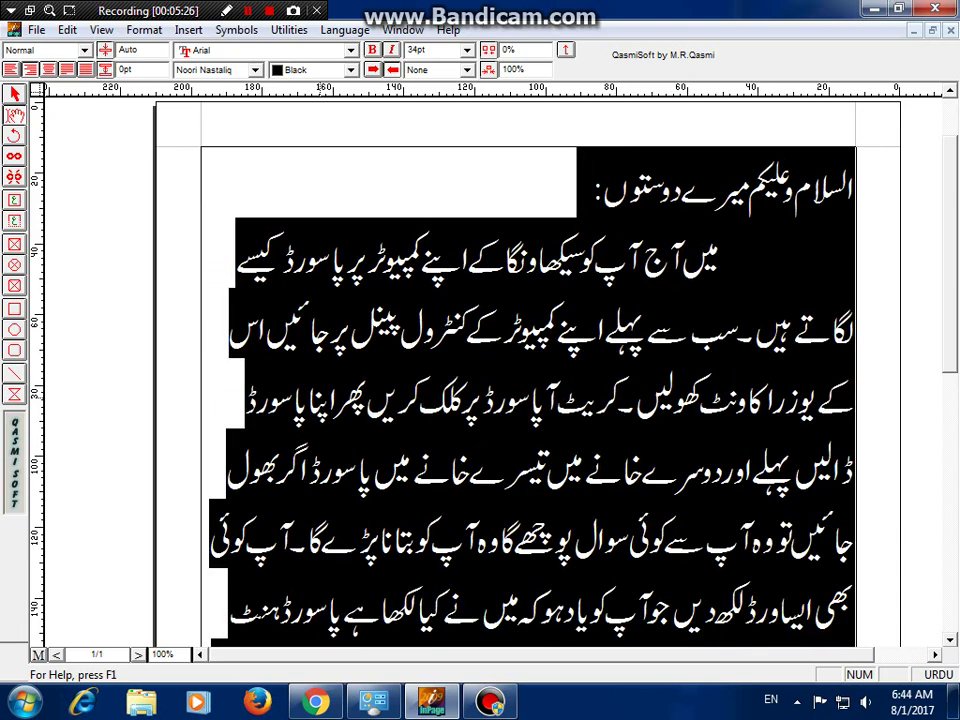
left_click(580, 171)
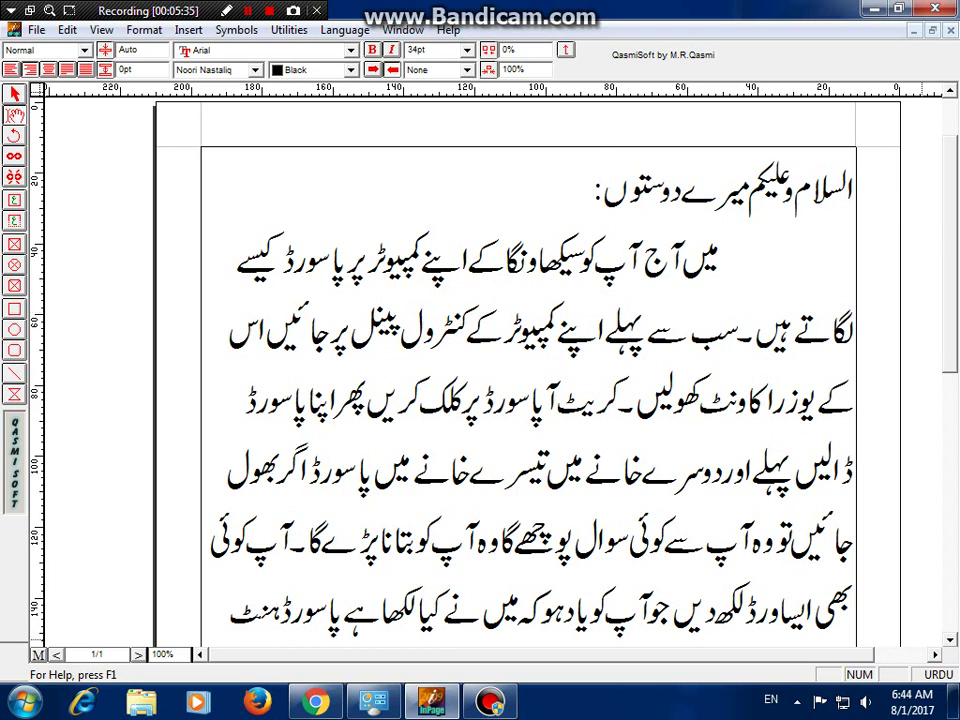
scroll(528, 400, "down", 2)
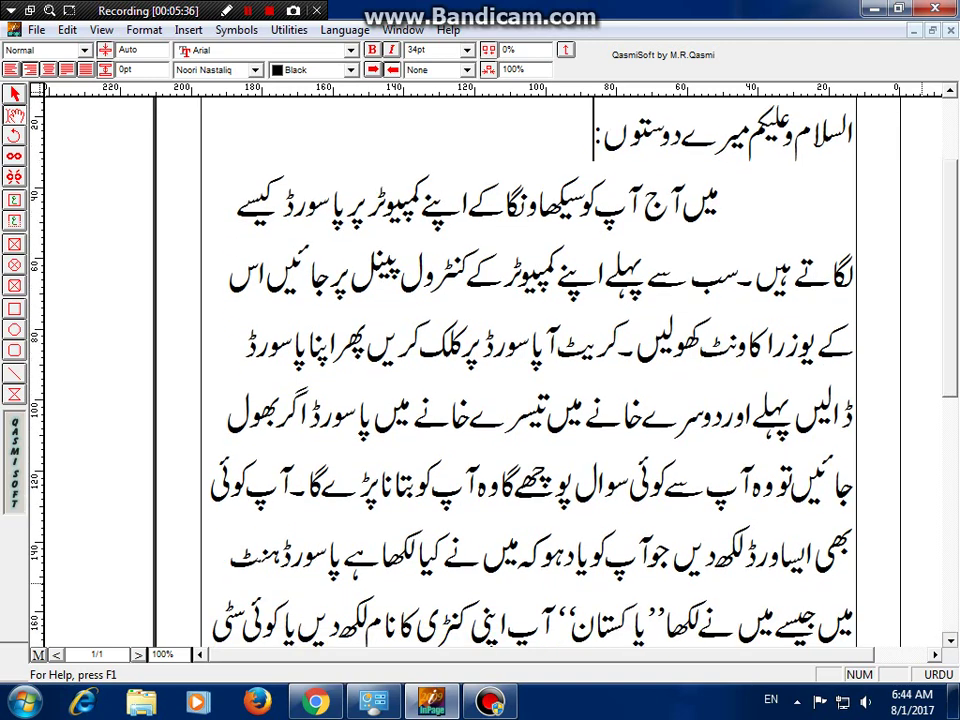
scroll(528, 400, "down", 4)
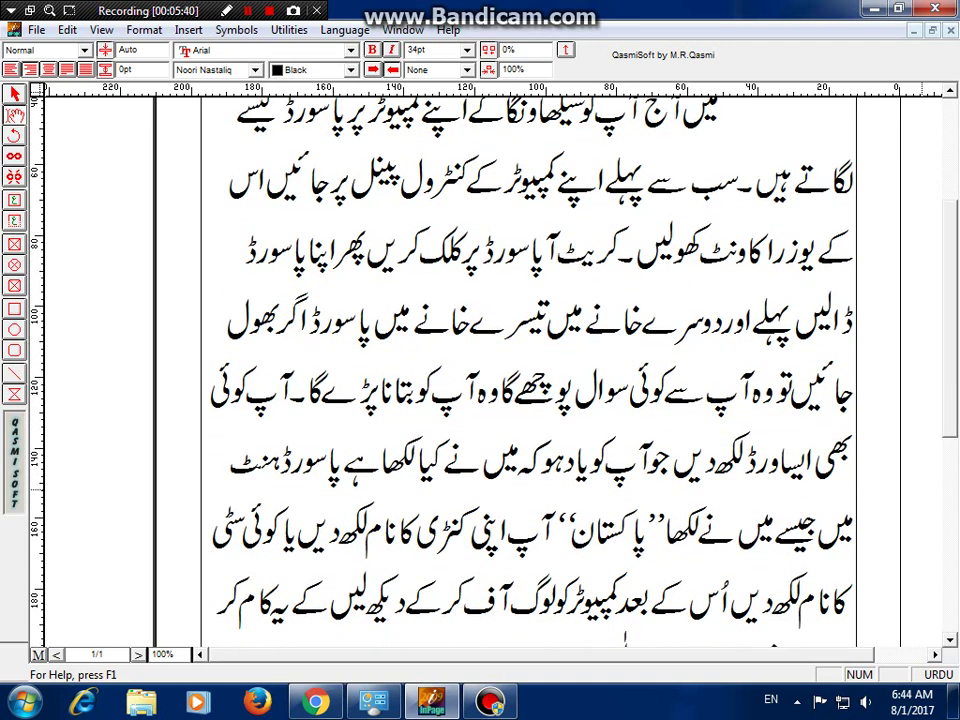
scroll(528, 400, "down", 3)
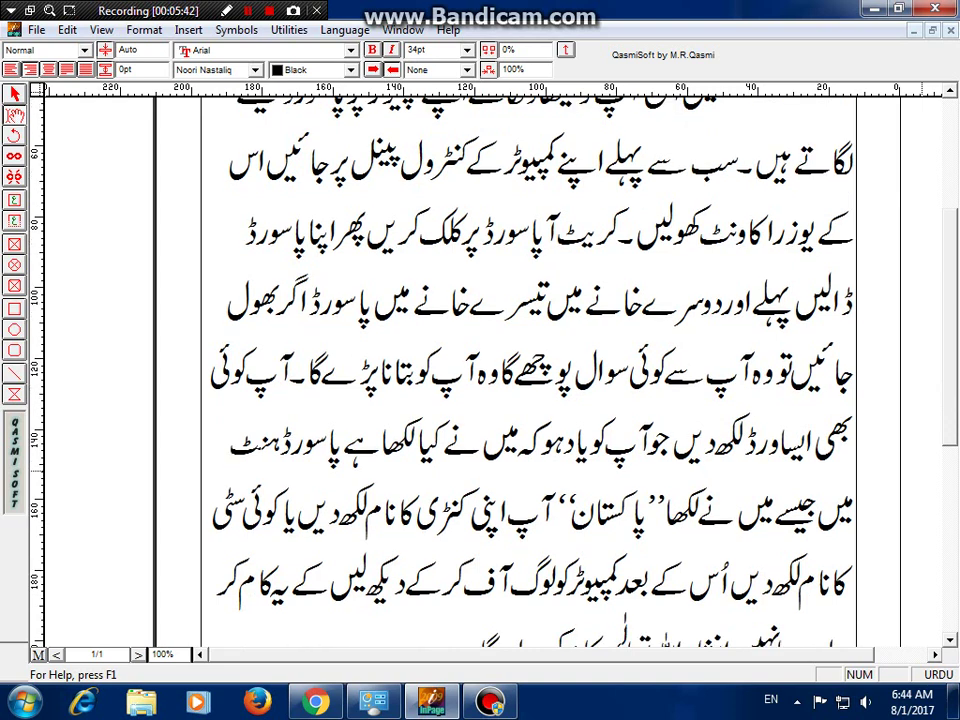
scroll(528, 400, "down", 1)
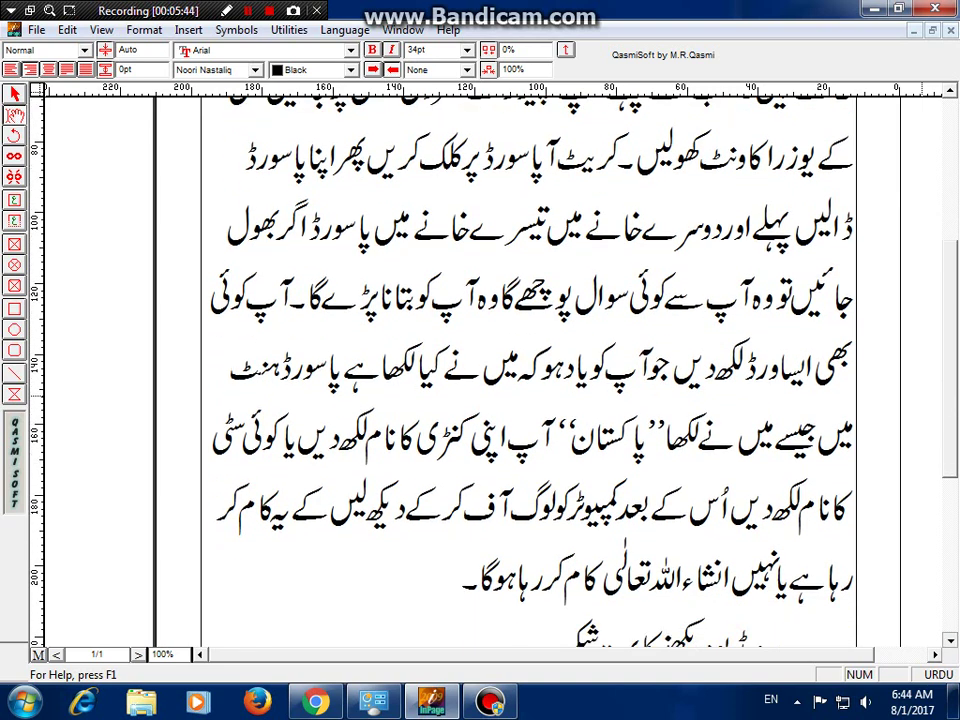
scroll(528, 400, "down", 5)
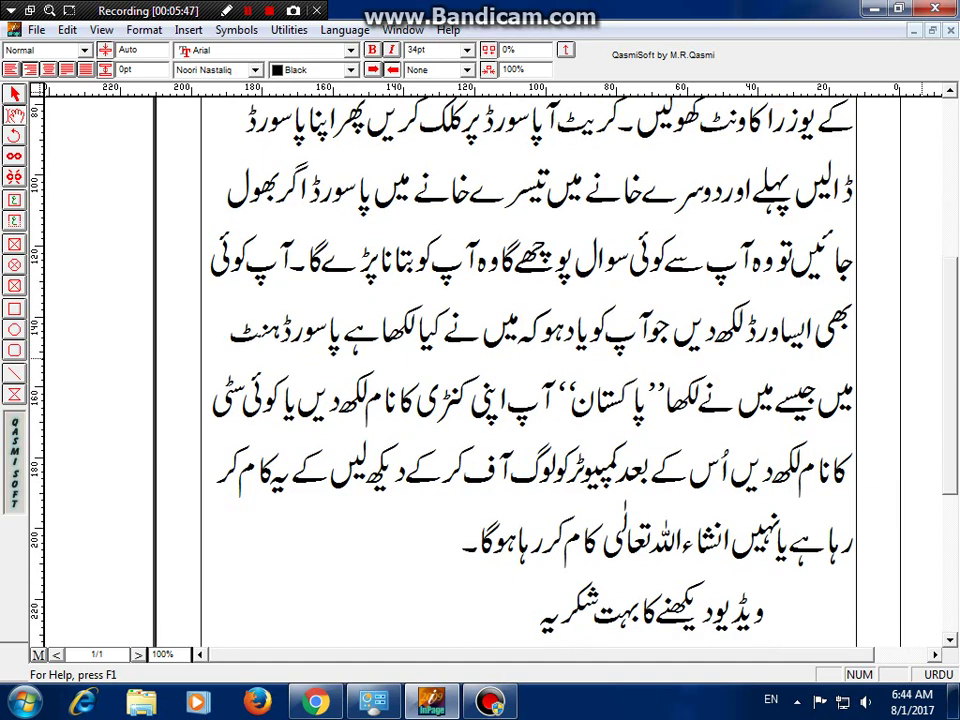
scroll(528, 400, "down", 3)
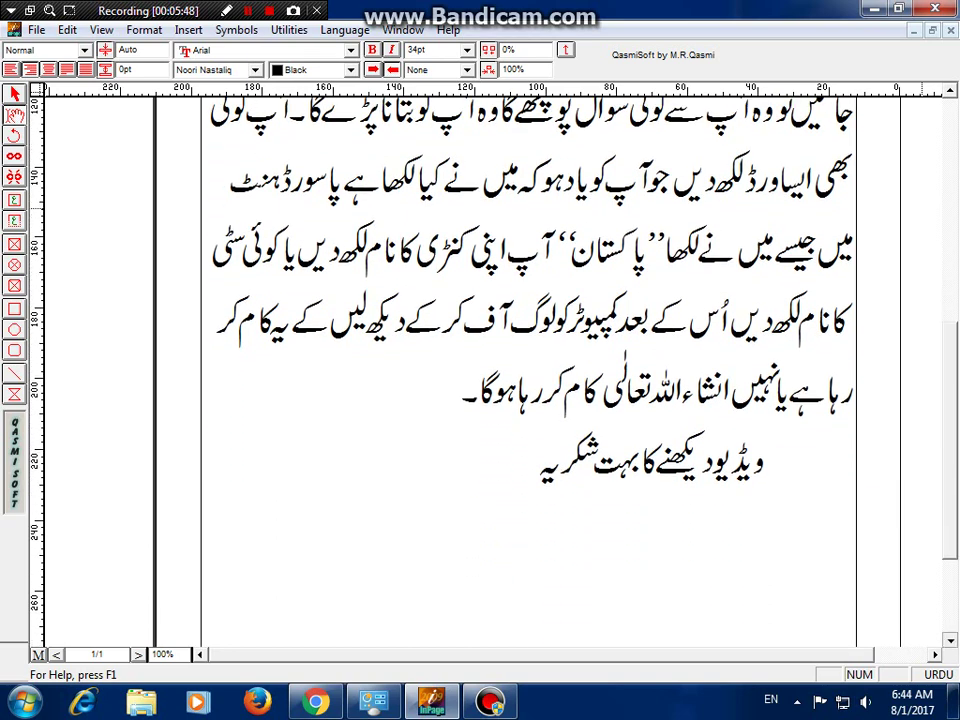
scroll(528, 400, "down", 2)
scroll(528, 400, "down", 6)
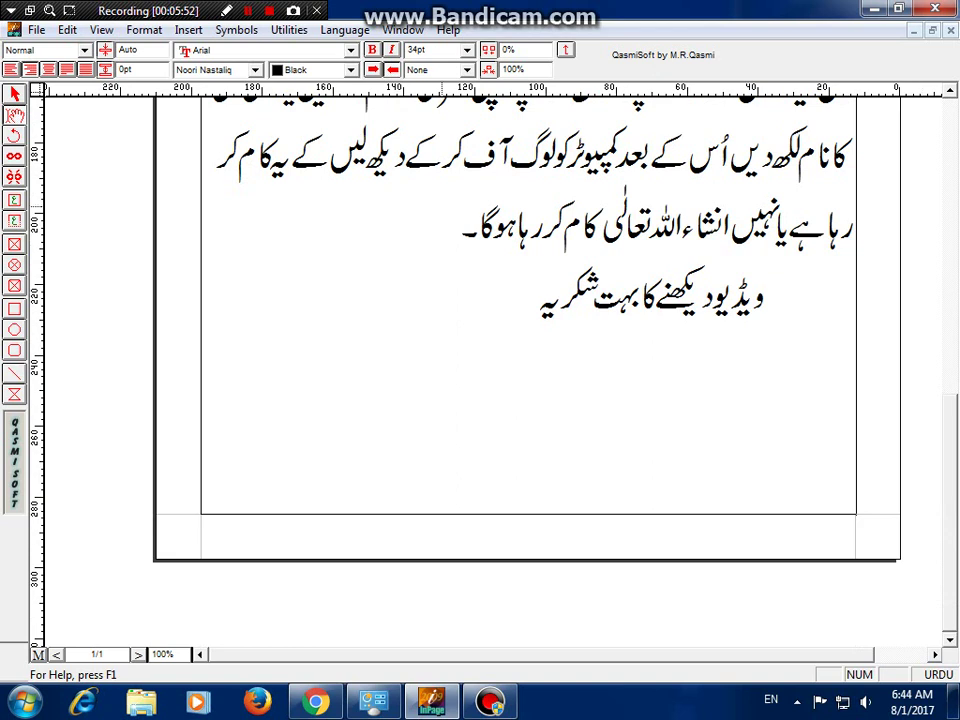
key("shift+F12")
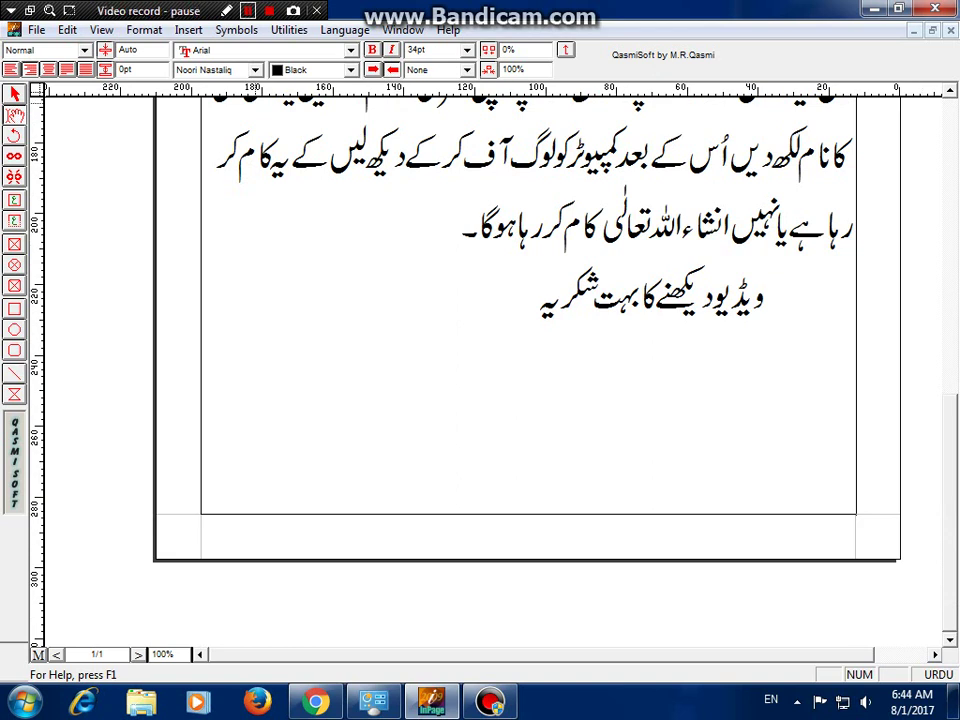
key("F12")
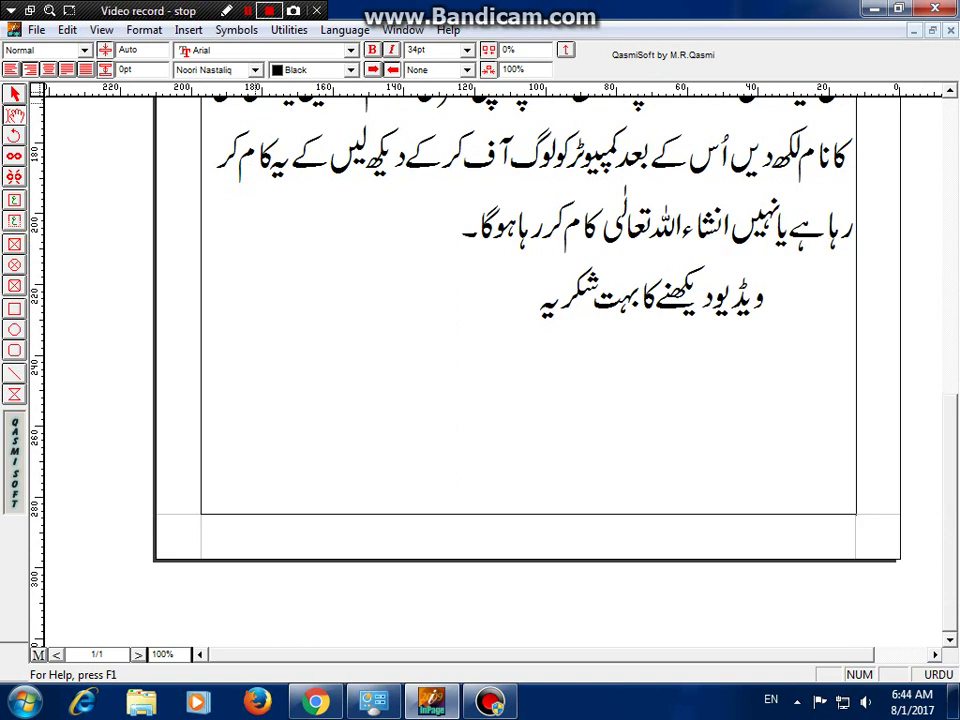